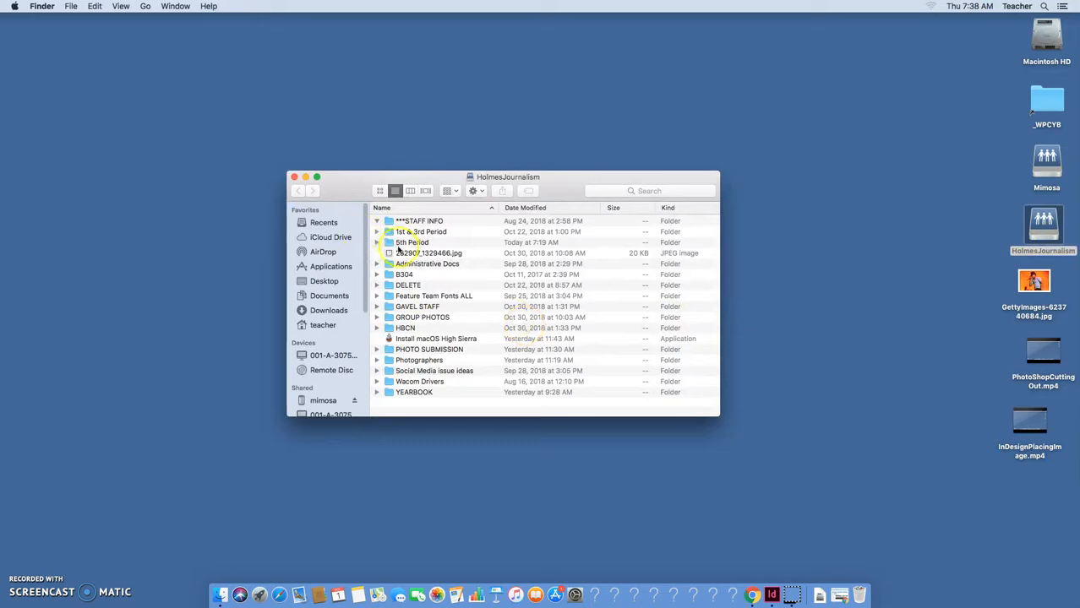
Open the student's poster .indd file from their folder inside 5th Period in InDesign.
{"action": "left_click", "coordinate": [404, 244]}
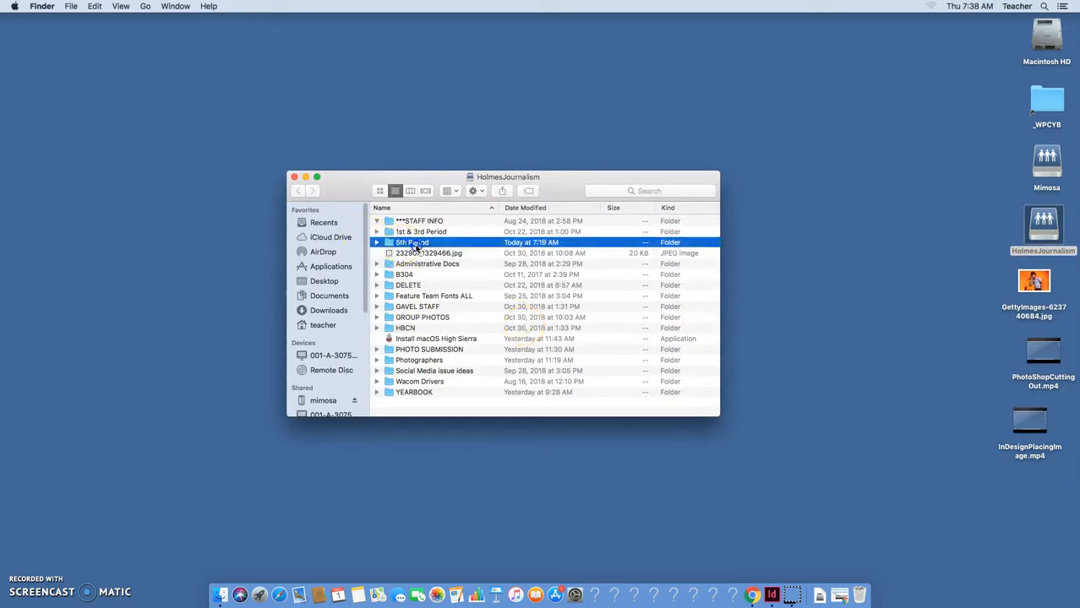
{"action": "double_click", "coordinate": [415, 244]}
{"action": "double_click", "coordinate": [415, 220]}
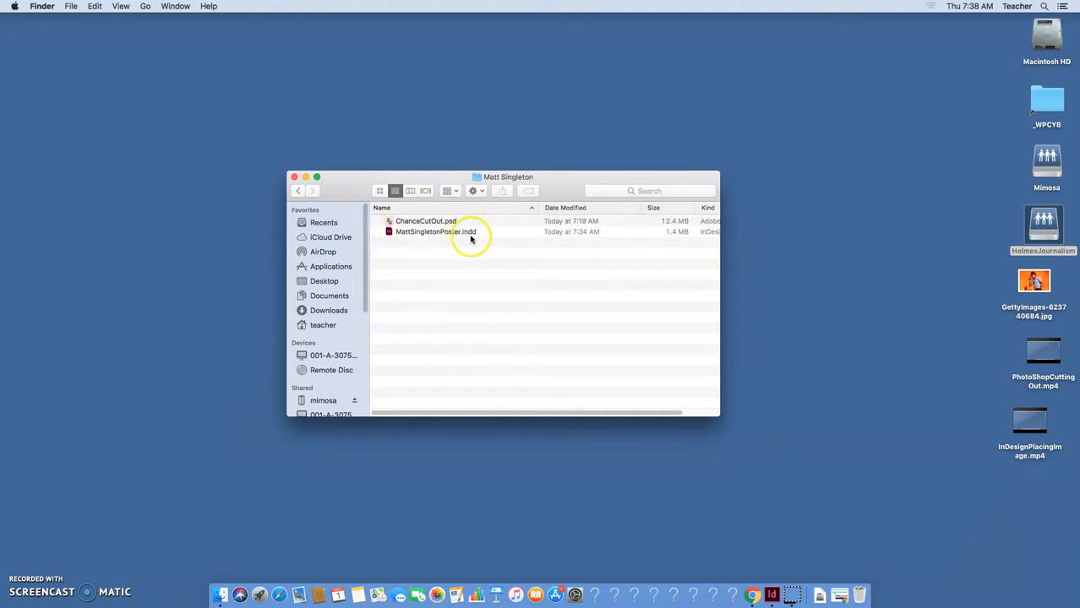
{"action": "double_click", "coordinate": [427, 235]}
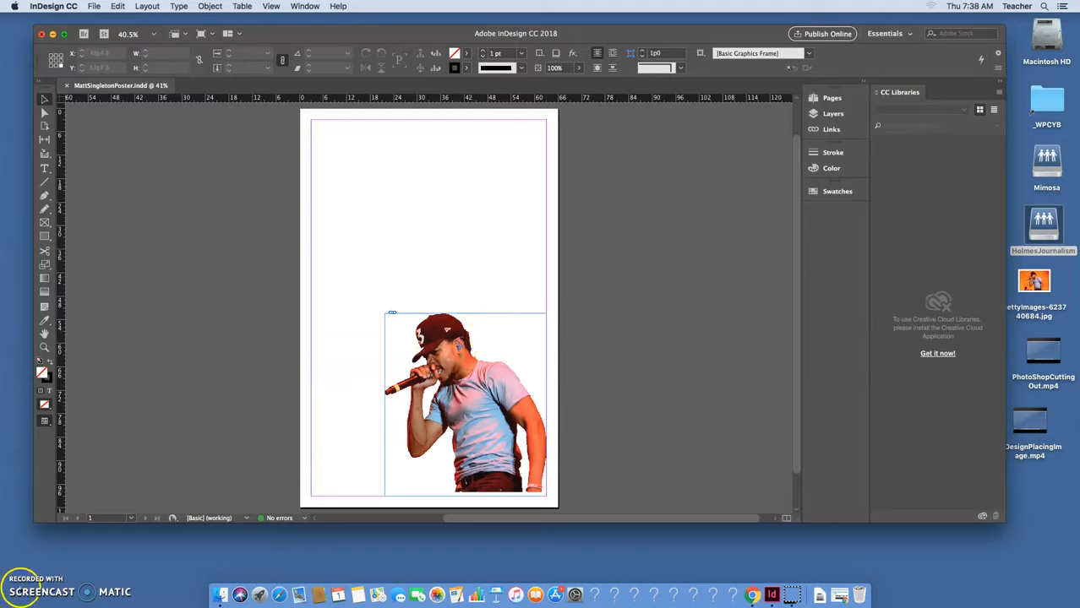
{"action": "left_click", "coordinate": [22, 583]}
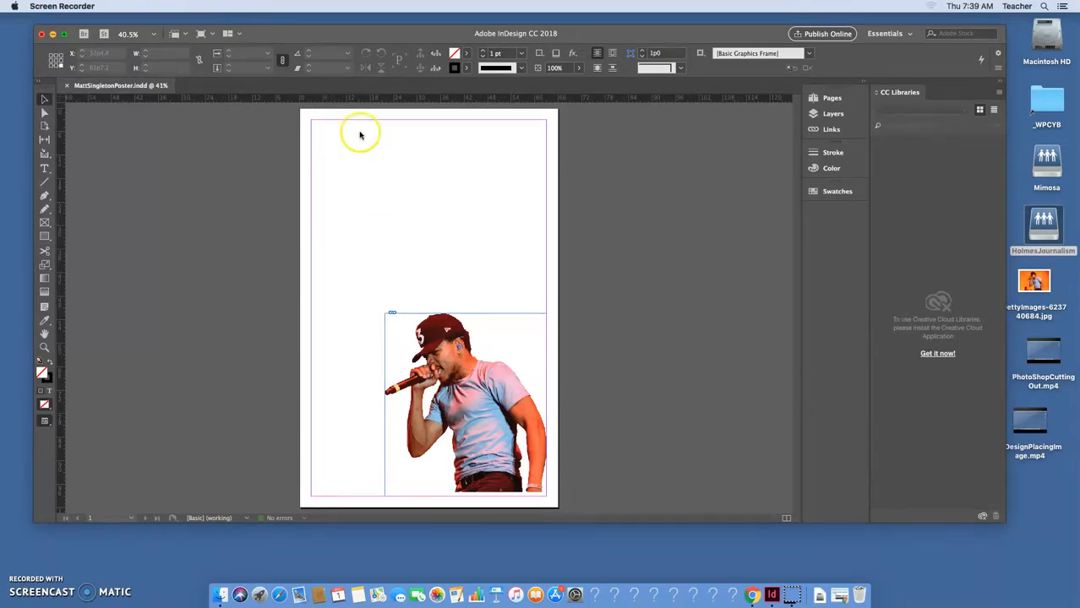
{"action": "left_click", "coordinate": [45, 166]}
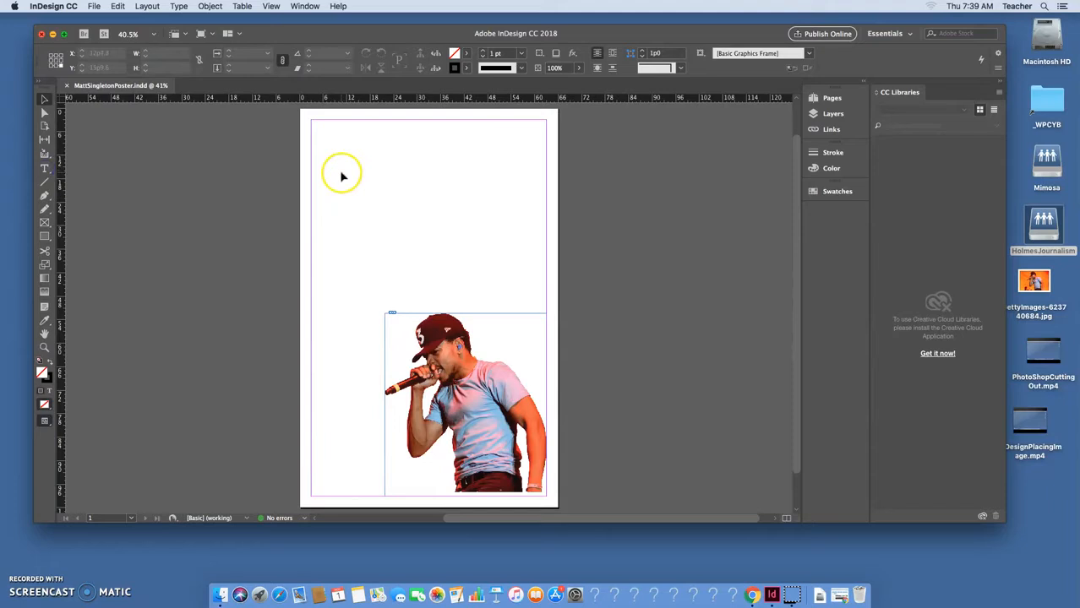
{"action": "left_click", "coordinate": [45, 169]}
{"action": "left_click_drag", "start_coordinate": [358, 171], "coordinate": [440, 261]}
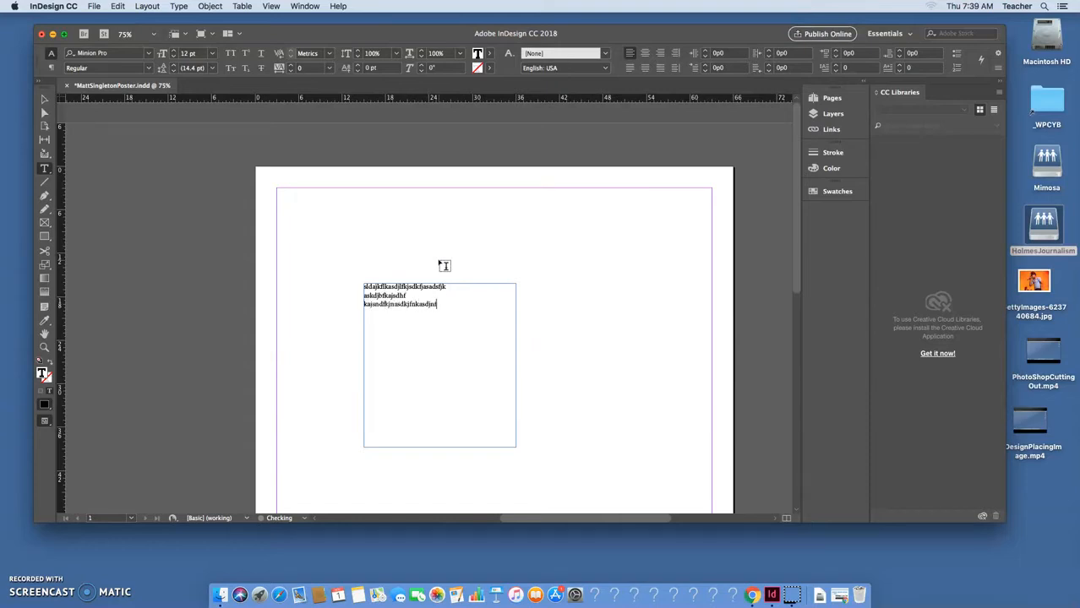
{"action": "left_click", "coordinate": [44, 99]}
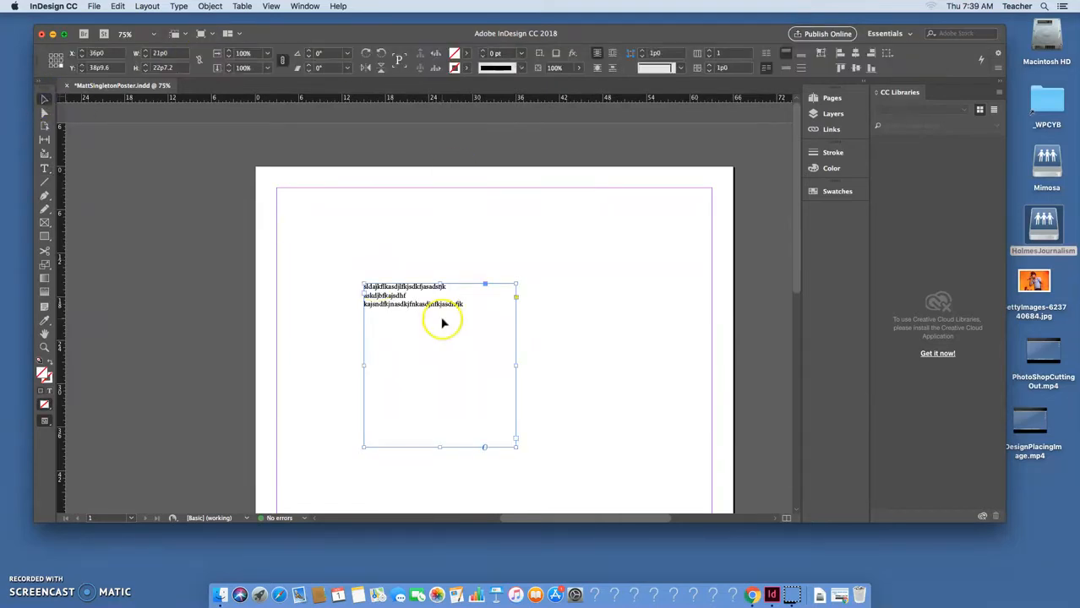
{"action": "key", "text": "Delete"}
{"action": "scroll", "coordinate": [673, 286], "scroll_direction": "down", "scroll_amount": 3}
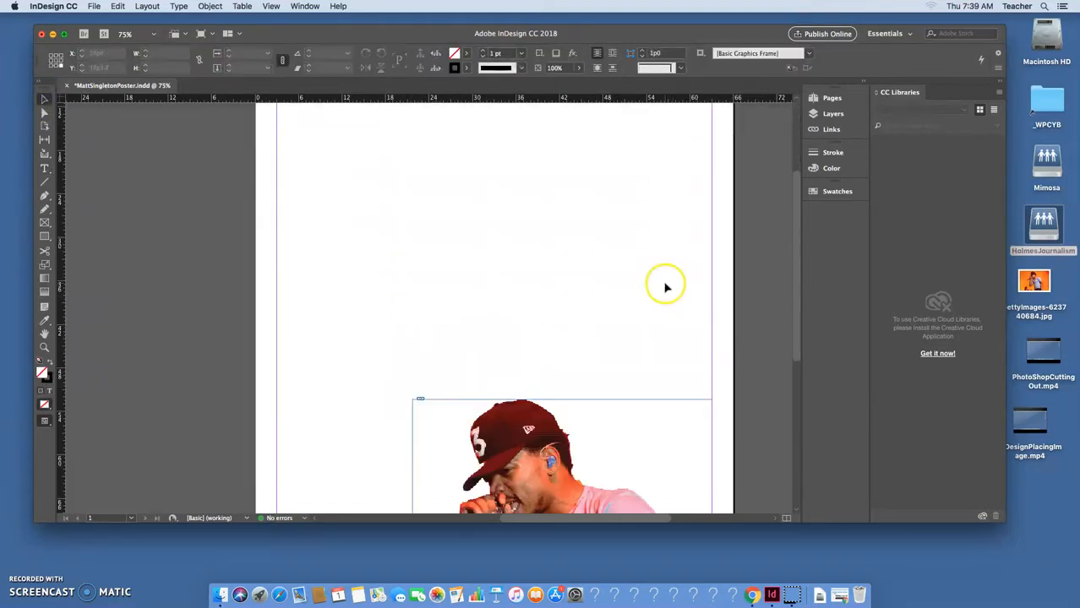
{"action": "key", "text": "super+minus"}
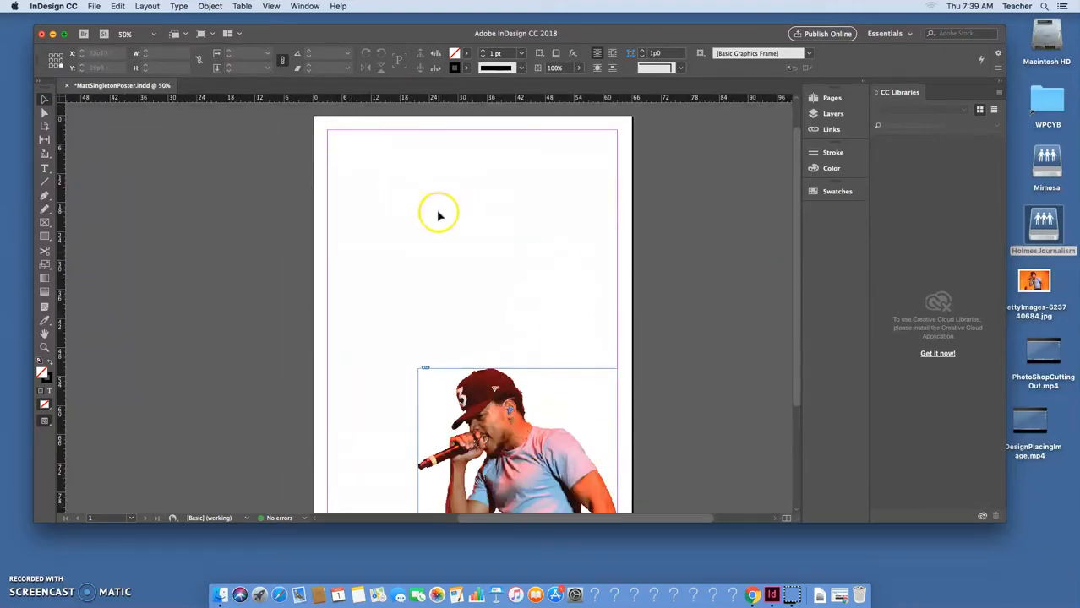
Draw an empty text frame across the top margin of the poster page with the Type tool.
{"action": "left_click", "coordinate": [44, 169]}
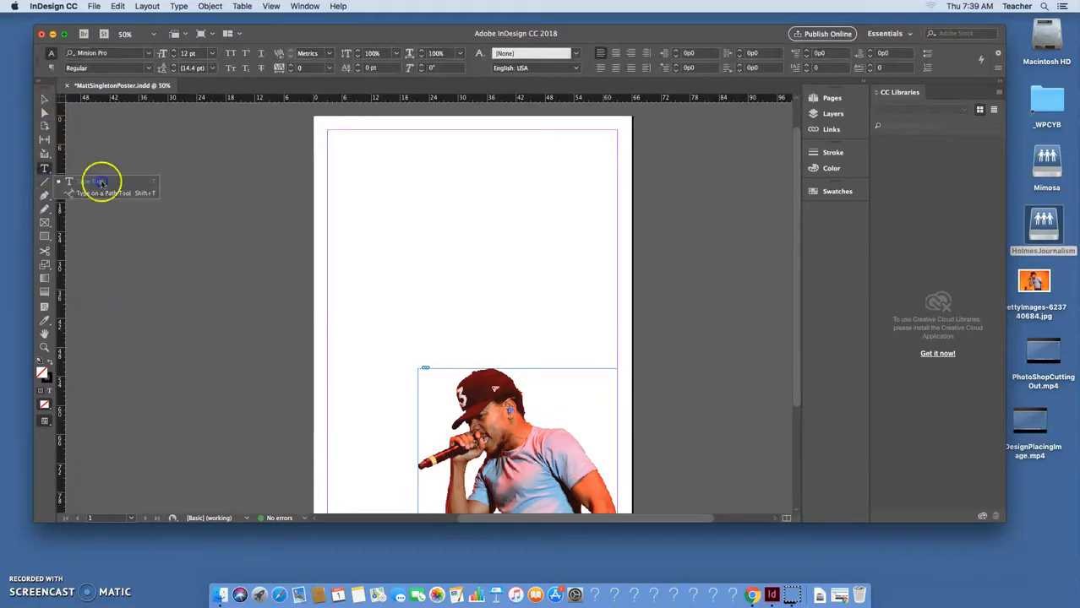
{"action": "left_click", "coordinate": [132, 183]}
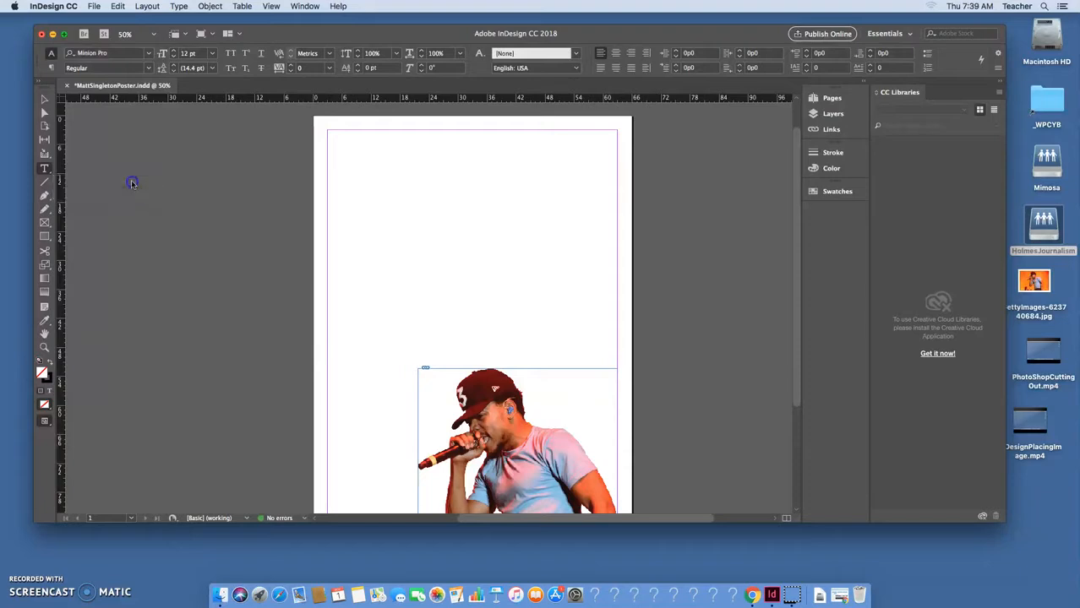
{"action": "left_click_drag", "start_coordinate": [328, 132], "coordinate": [613, 188]}
{"action": "left_click", "coordinate": [429, 154]}
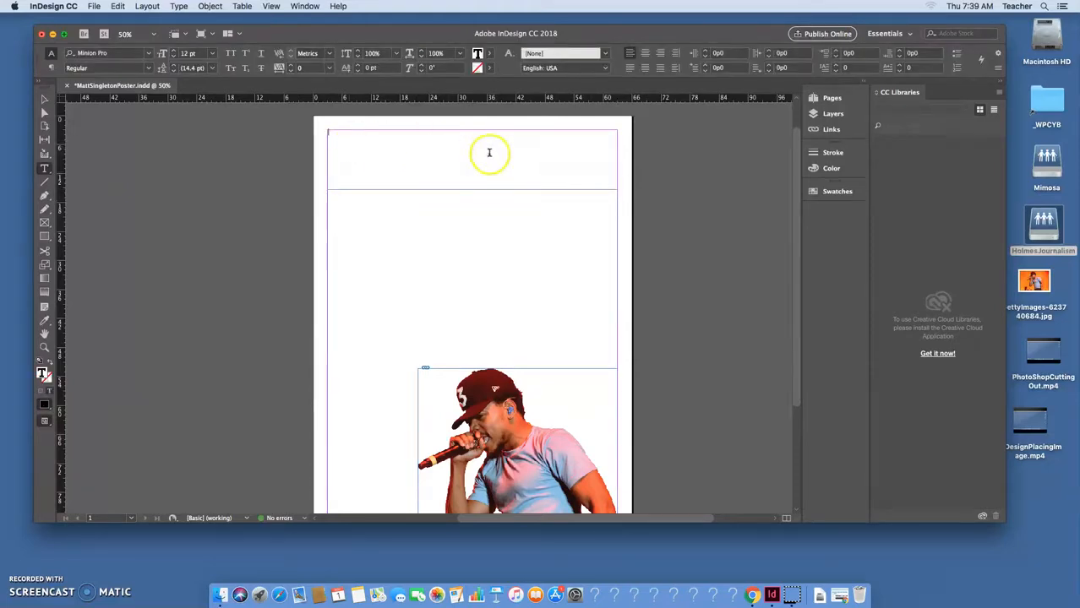
Browse the font family list on the Control bar to find condensed Futura.
{"action": "left_click", "coordinate": [149, 55]}
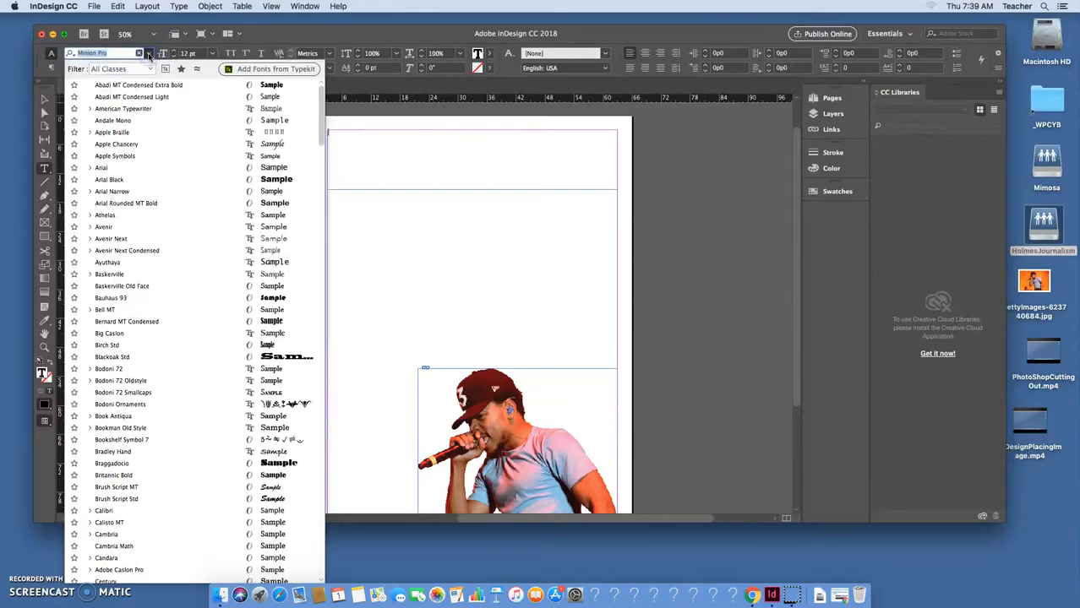
{"action": "left_click_drag", "start_coordinate": [319, 110], "coordinate": [293, 219]}
{"action": "scroll", "coordinate": [293, 219], "scroll_direction": "up", "scroll_amount": 10}
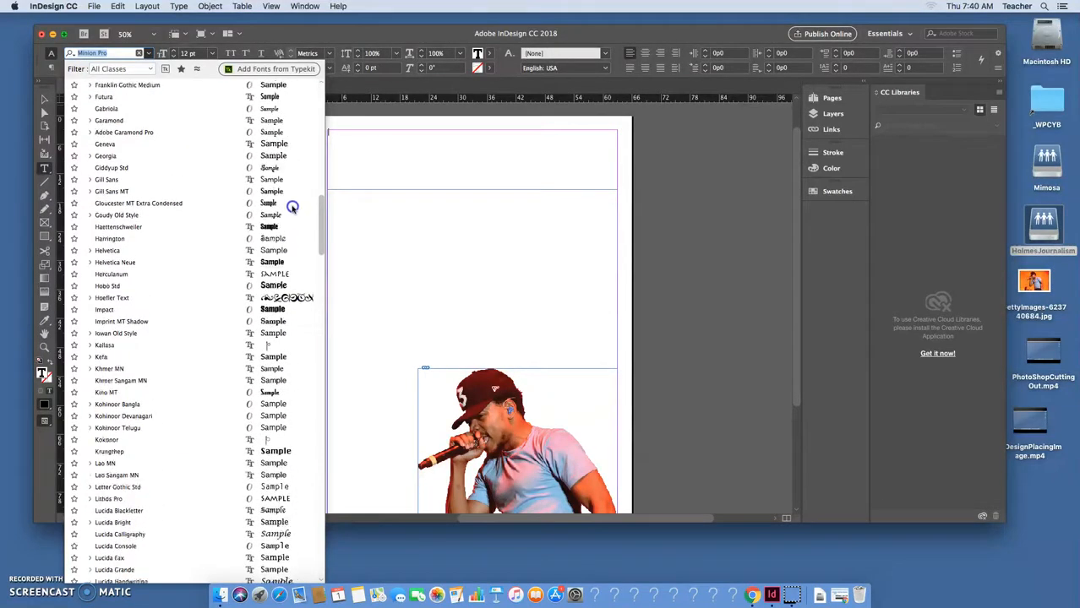
{"action": "scroll", "coordinate": [290, 191], "scroll_direction": "up", "scroll_amount": 5}
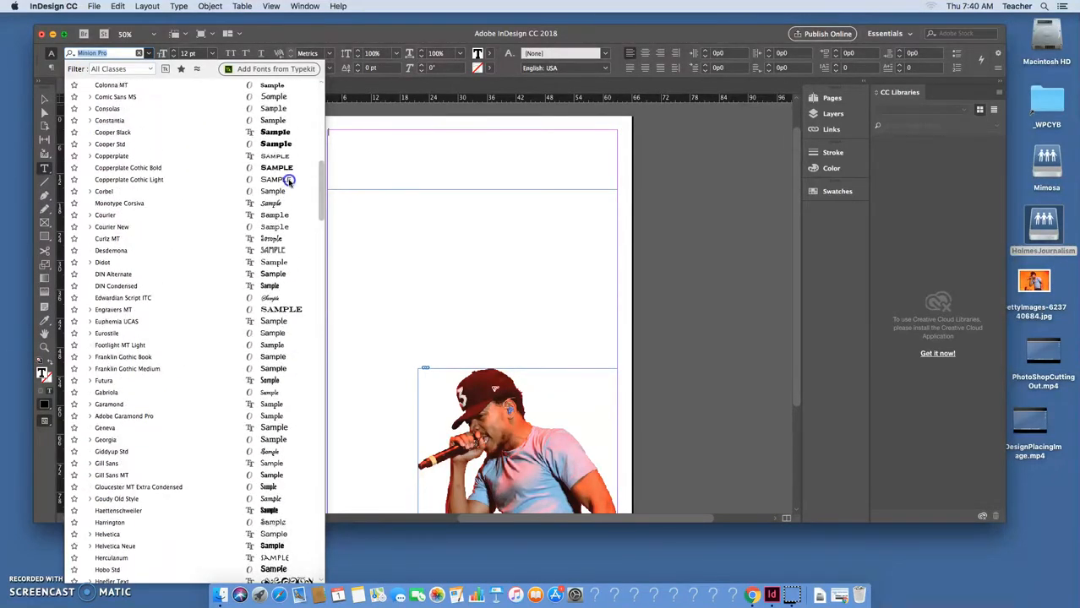
{"action": "scroll", "coordinate": [287, 171], "scroll_direction": "down", "scroll_amount": 4}
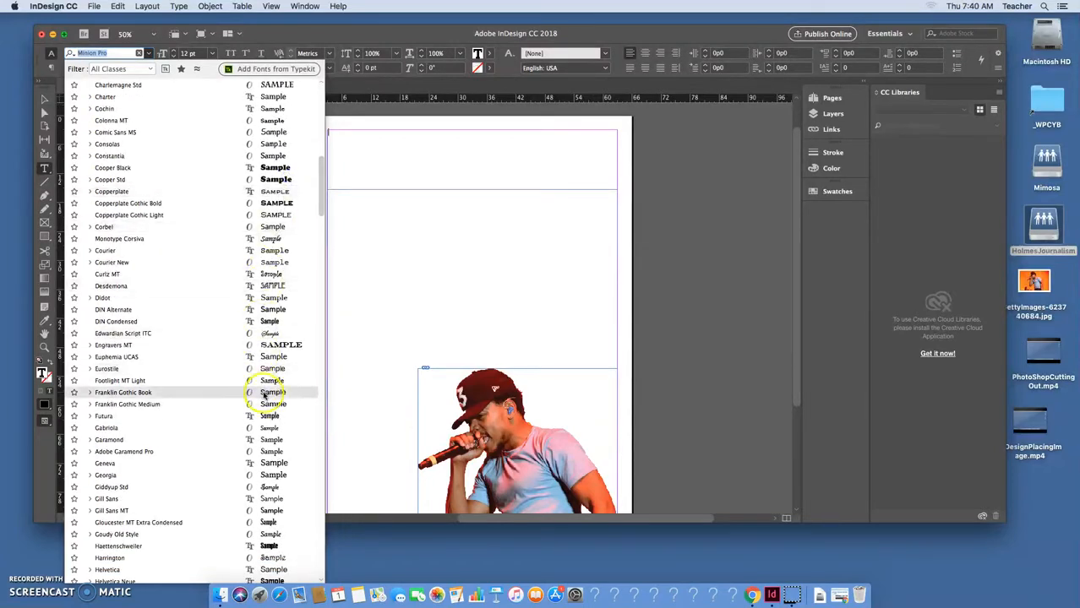
Apply Futura Condensed Medium and pick 48 pt from the Control bar's preset sizes.
{"action": "left_click", "coordinate": [286, 417]}
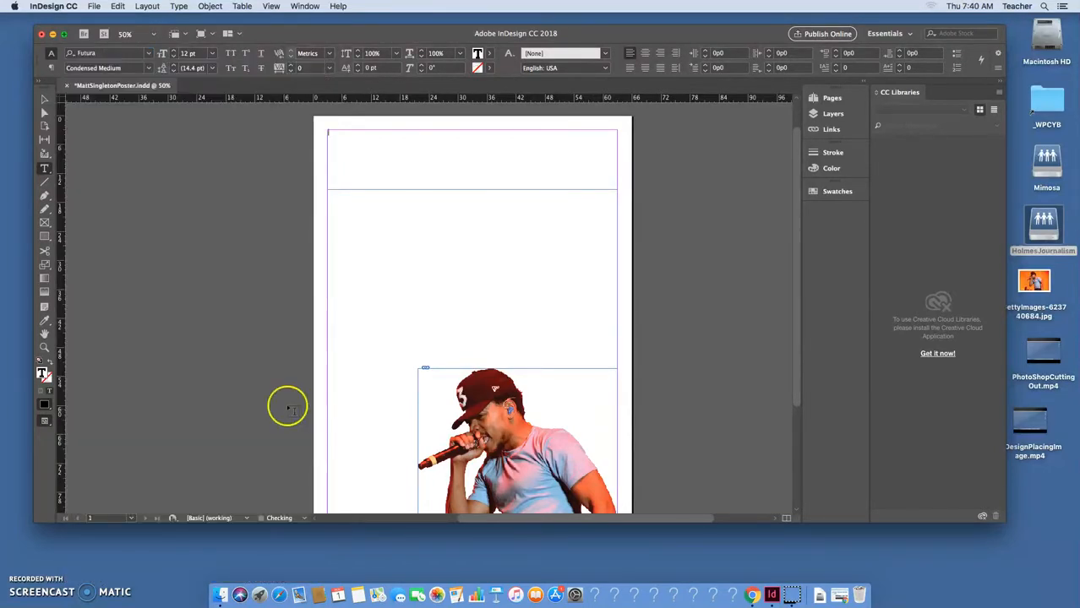
{"action": "left_click", "coordinate": [213, 54]}
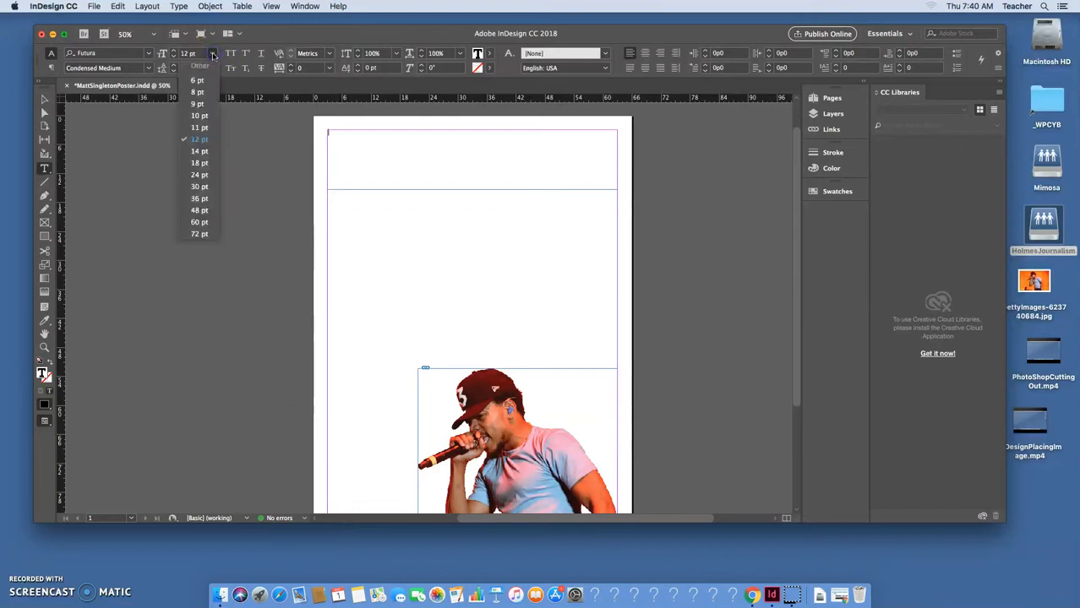
{"action": "left_click", "coordinate": [213, 54]}
{"action": "left_click", "coordinate": [213, 54]}
{"action": "left_click", "coordinate": [186, 53]}
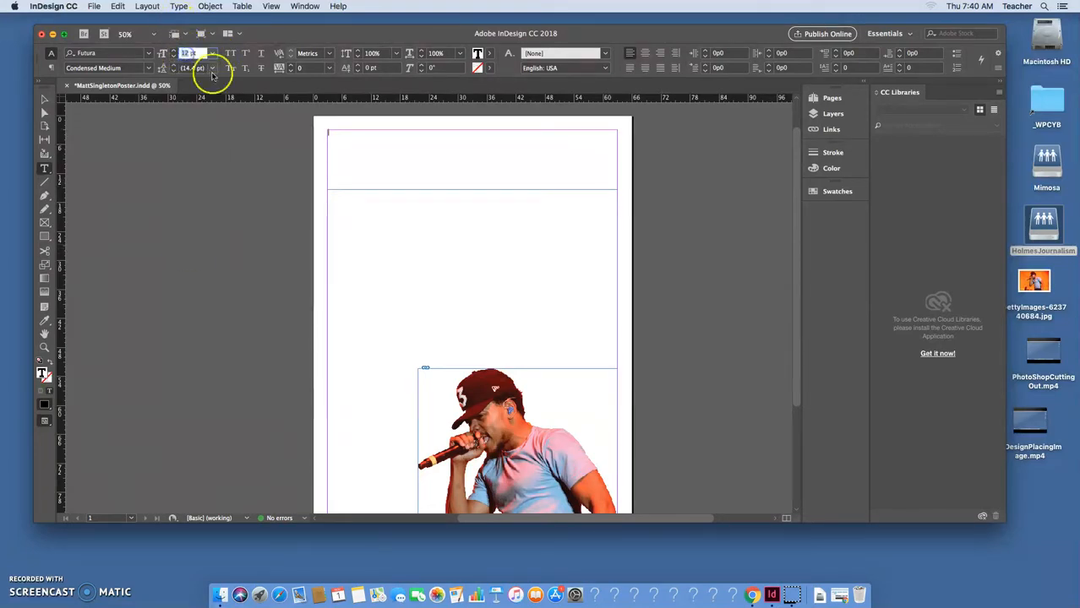
{"action": "left_click", "coordinate": [213, 54]}
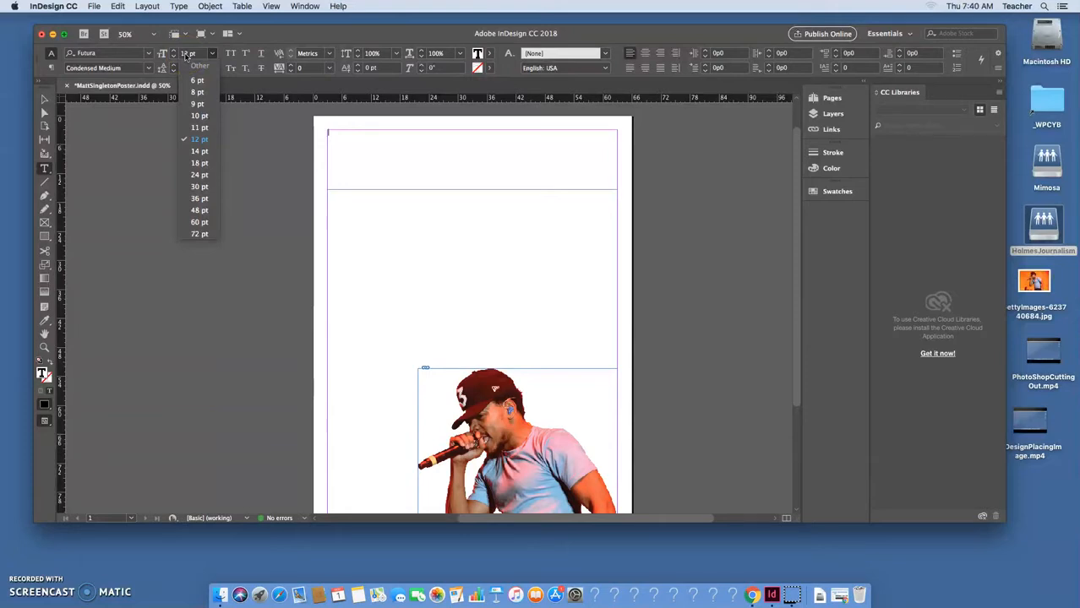
{"action": "left_click", "coordinate": [185, 56]}
{"action": "left_click", "coordinate": [212, 53]}
{"action": "left_click", "coordinate": [200, 210]}
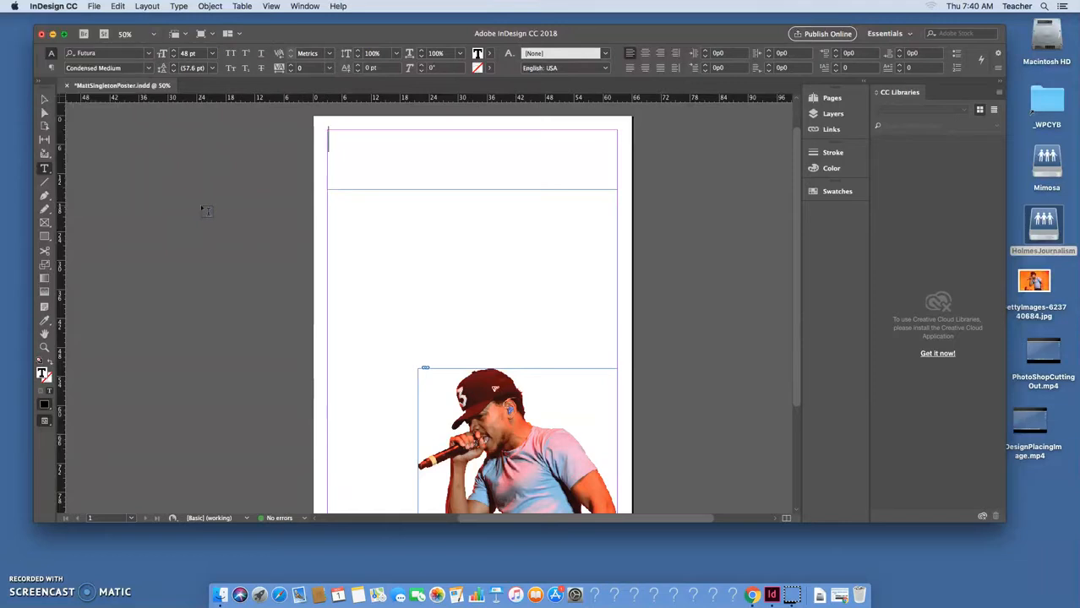
Type the quote 'The people's champ must be everything the people can't be.'.
{"action": "left_click", "coordinate": [41, 97]}
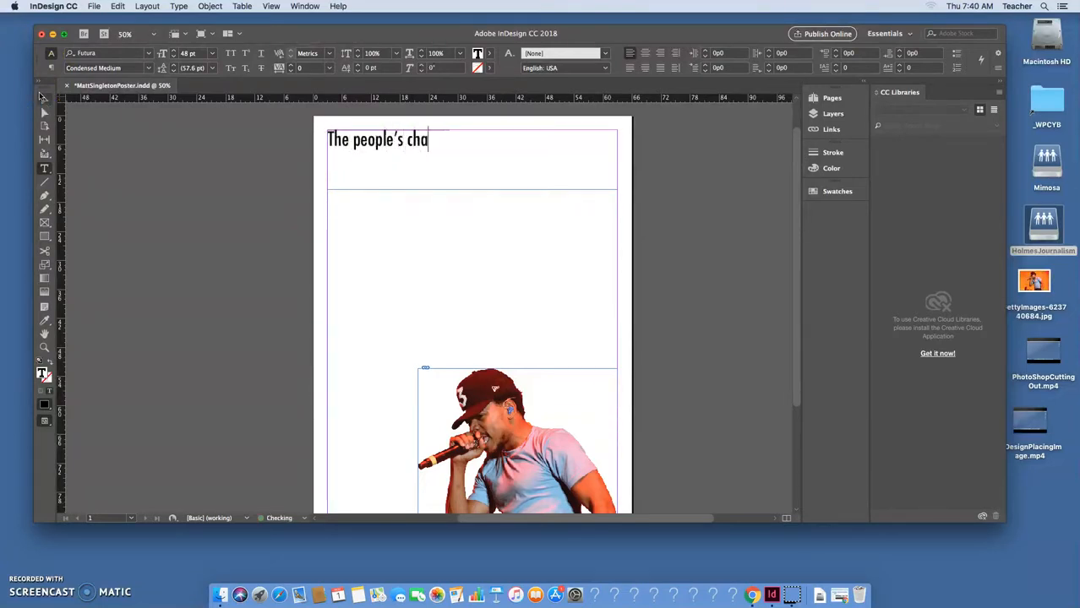
{"action": "key", "text": "BackSpace"}
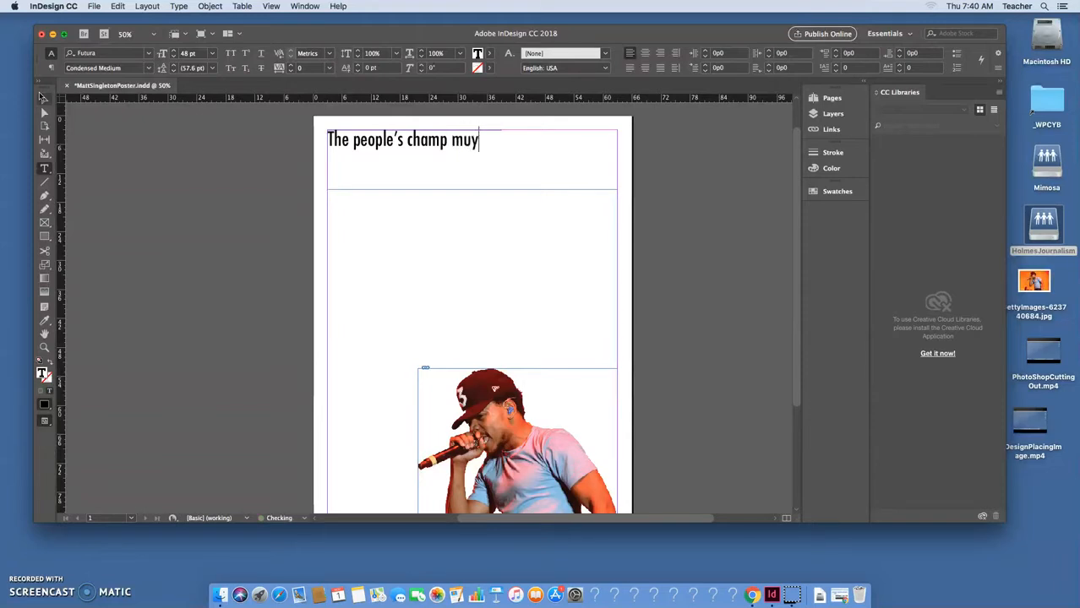
{"action": "type", "text": "t be everything the people can’t be."}
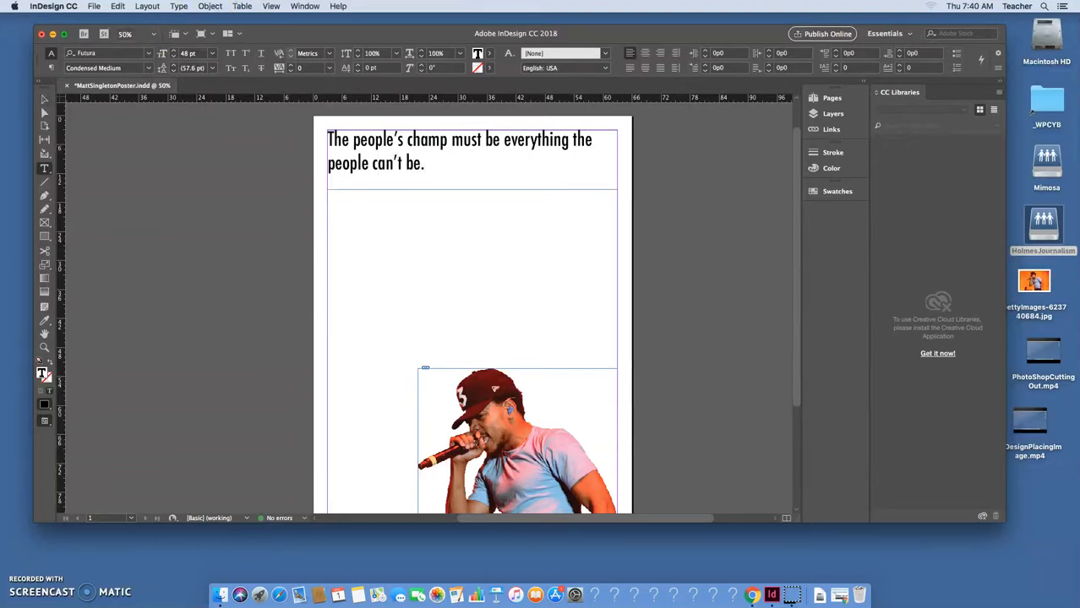
Resize the quote frame so the text wraps over three lines, shifted right.
{"action": "left_click", "coordinate": [45, 100]}
{"action": "left_click_drag", "start_coordinate": [618, 187], "coordinate": [499, 272]}
{"action": "left_click_drag", "start_coordinate": [421, 161], "coordinate": [446, 218]}
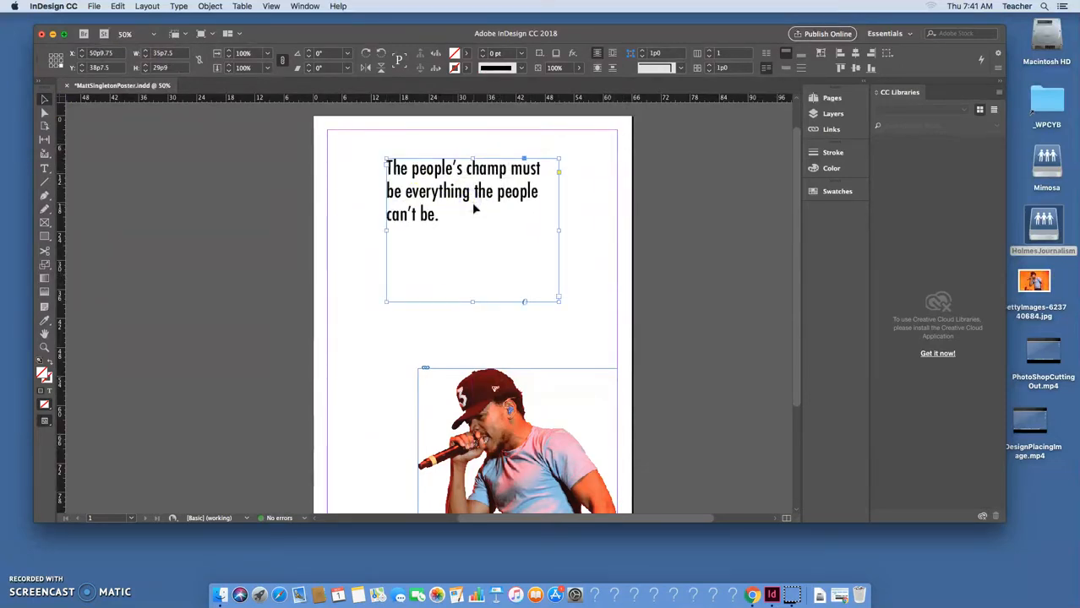
Widen the quote frame and cut its text down to 'PEOPLE'S CHAMP'.
{"action": "left_click_drag", "start_coordinate": [559, 302], "coordinate": [588, 246]}
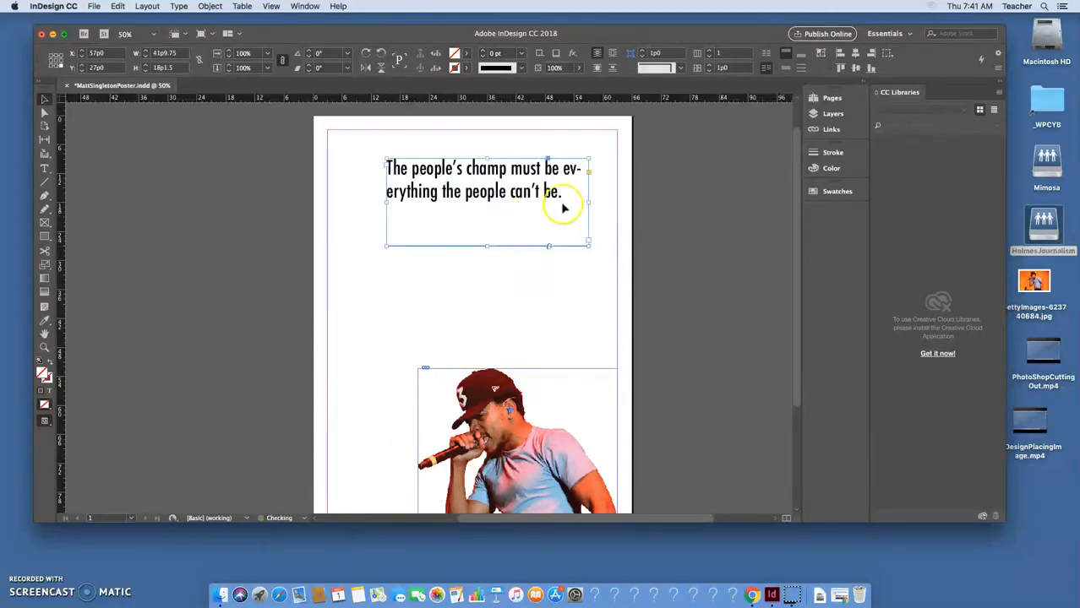
{"action": "double_click", "coordinate": [570, 192]}
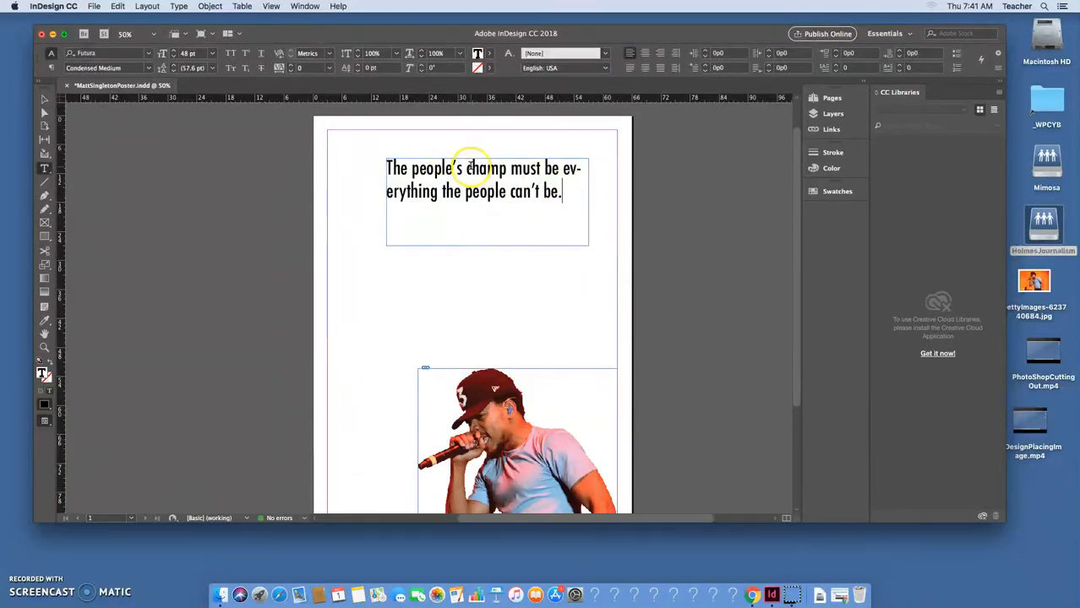
{"action": "left_click_drag", "start_coordinate": [411, 169], "coordinate": [511, 173]}
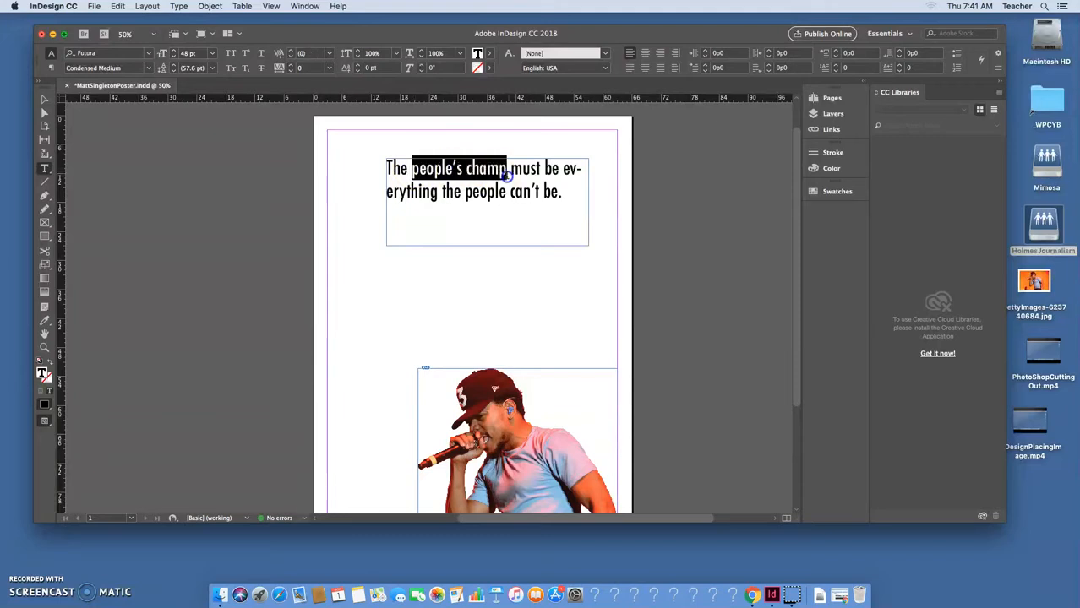
{"action": "left_click", "coordinate": [412, 169]}
{"action": "left_click_drag", "start_coordinate": [412, 169], "coordinate": [383, 164]}
{"action": "key", "text": "BackSpace"}
{"action": "left_click_drag", "start_coordinate": [542, 193], "coordinate": [365, 157]}
{"action": "key", "text": "BackSpace"}
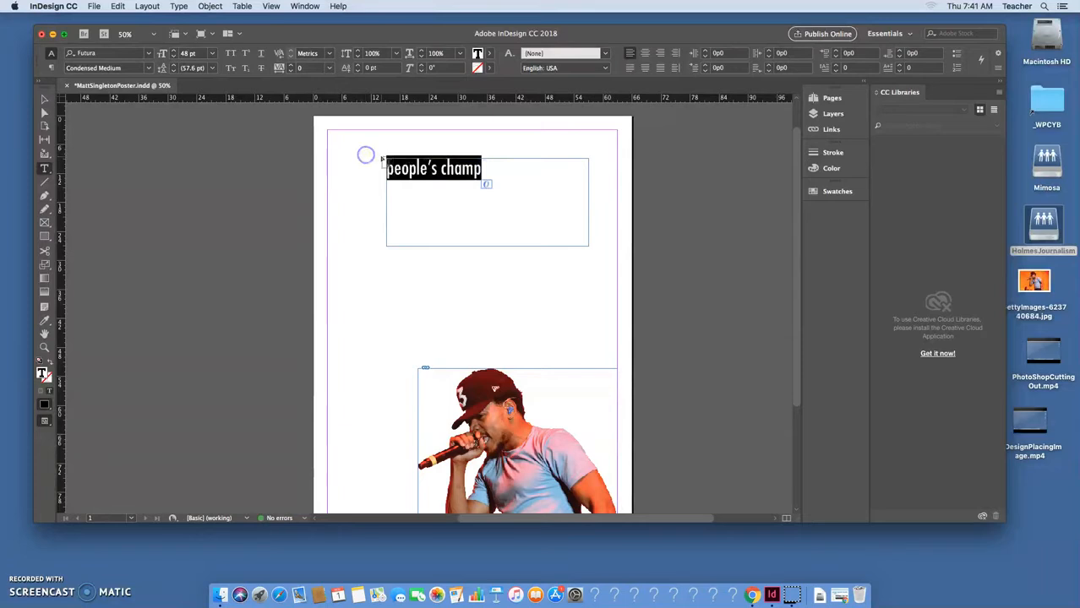
{"action": "type", "text": "PEOPLE'S CHAMP"}
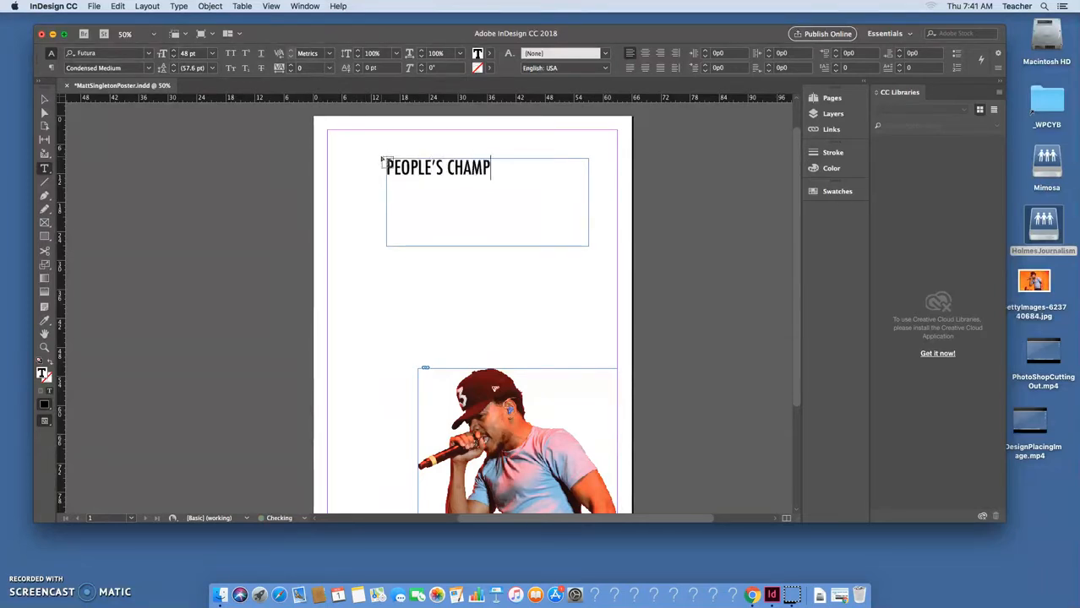
Make the headline frame wider and move it to the page's left margin.
{"action": "left_click", "coordinate": [45, 99]}
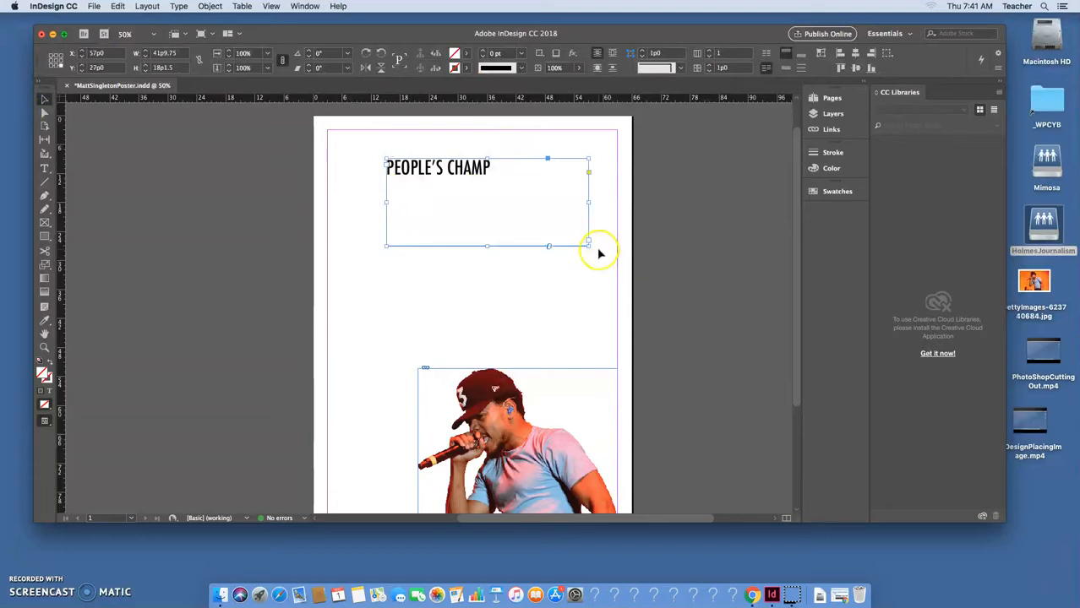
{"action": "left_click_drag", "start_coordinate": [588, 245], "coordinate": [662, 237]}
{"action": "left_click_drag", "start_coordinate": [469, 174], "coordinate": [332, 169]}
{"action": "double_click", "coordinate": [448, 178]}
Set the headline to 144 pt and widen its frame to show the whole line.
{"action": "left_click", "coordinate": [186, 54]}
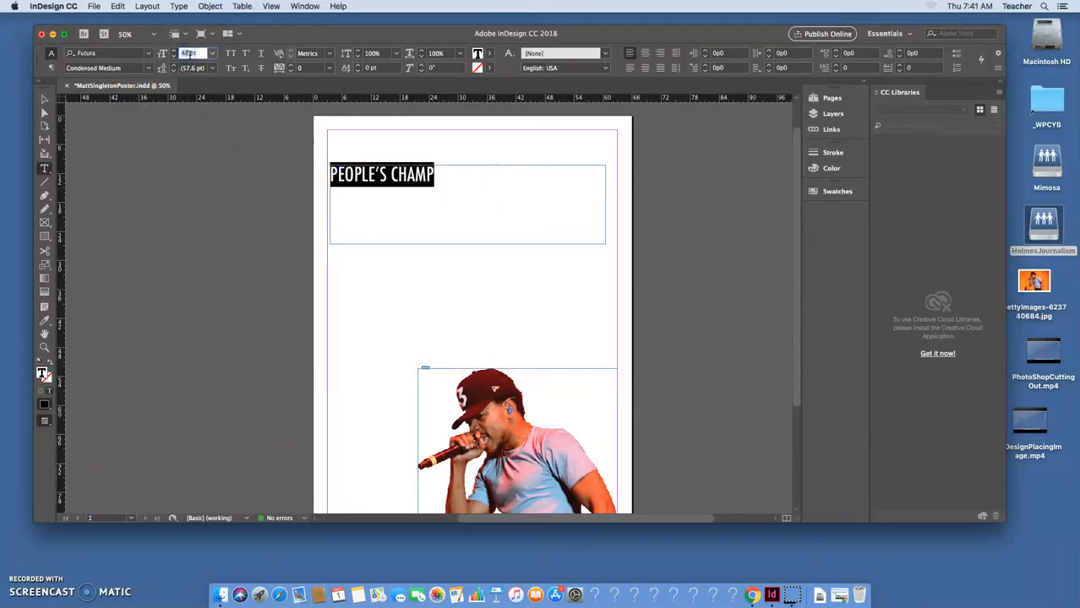
{"action": "key", "text": "Return"}
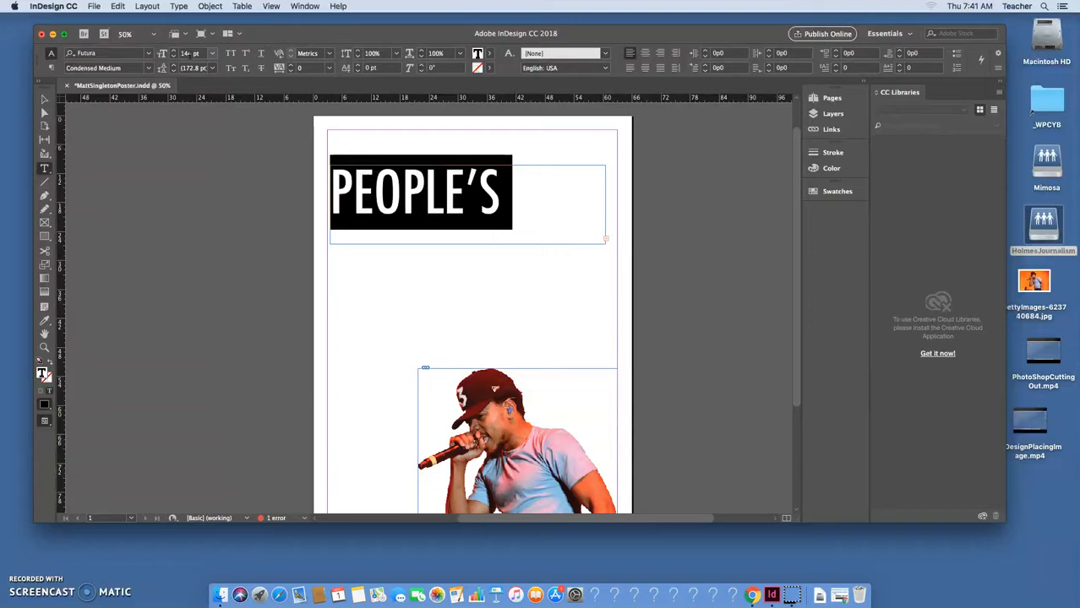
{"action": "left_click", "coordinate": [45, 99]}
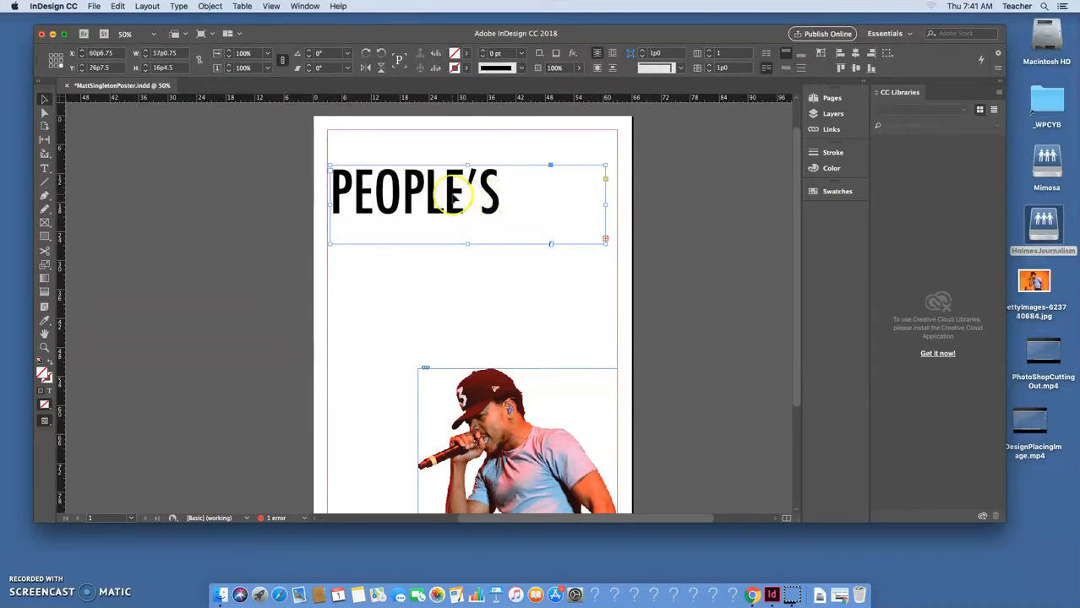
{"action": "left_click_drag", "start_coordinate": [605, 205], "coordinate": [743, 207]}
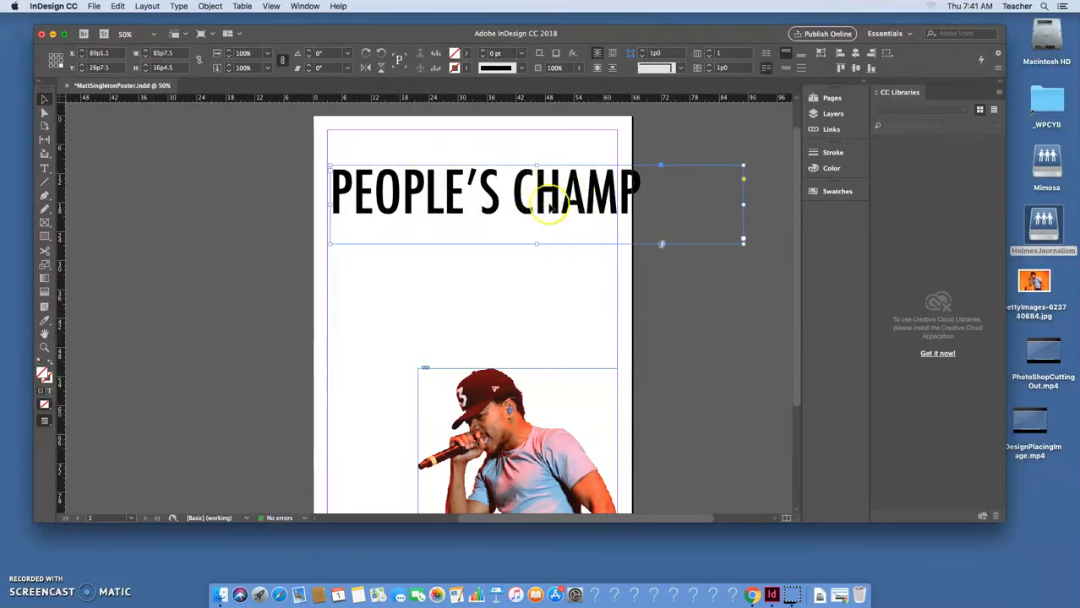
Delete CHAMP so only PEOPLE'S remains, then shrink the frame around it.
{"action": "double_click", "coordinate": [649, 185]}
{"action": "left_click_drag", "start_coordinate": [649, 185], "coordinate": [322, 156]}
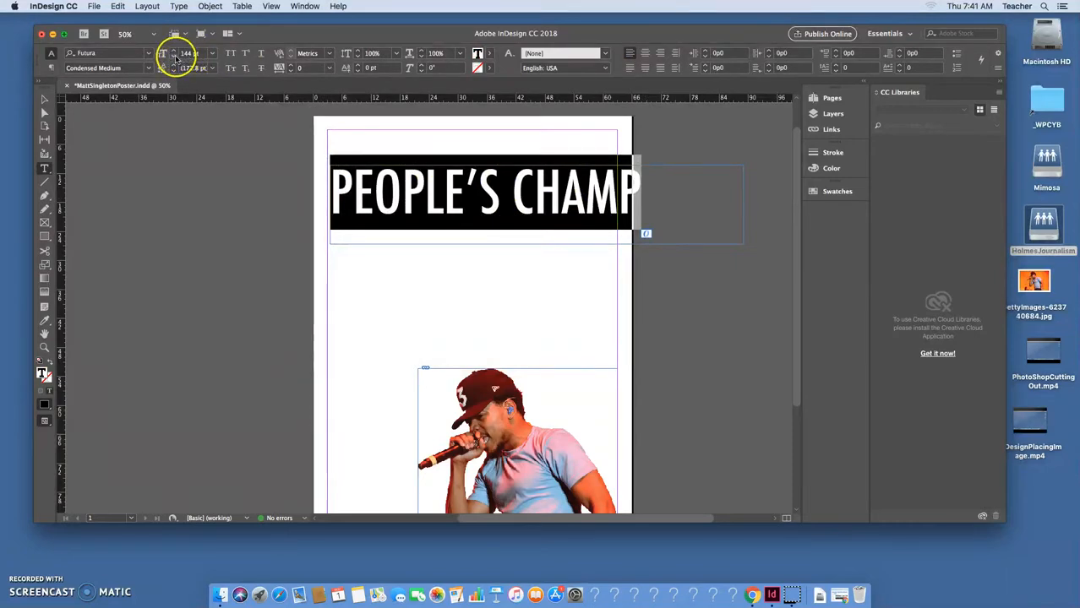
{"action": "left_click", "coordinate": [46, 100]}
{"action": "double_click", "coordinate": [511, 216]}
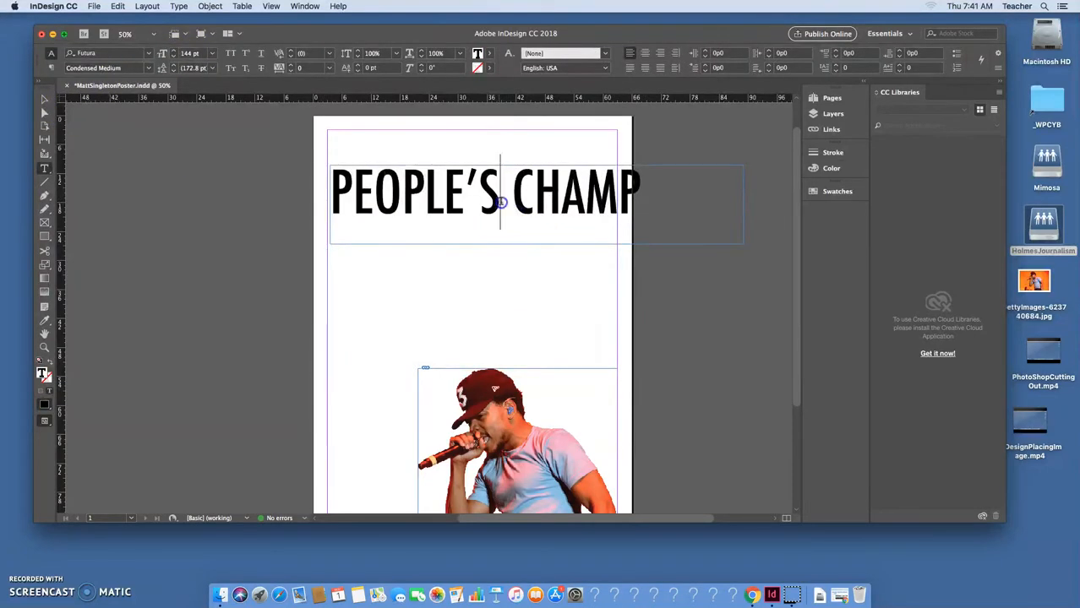
{"action": "left_click_drag", "start_coordinate": [505, 215], "coordinate": [696, 225]}
{"action": "key", "text": "BackSpace"}
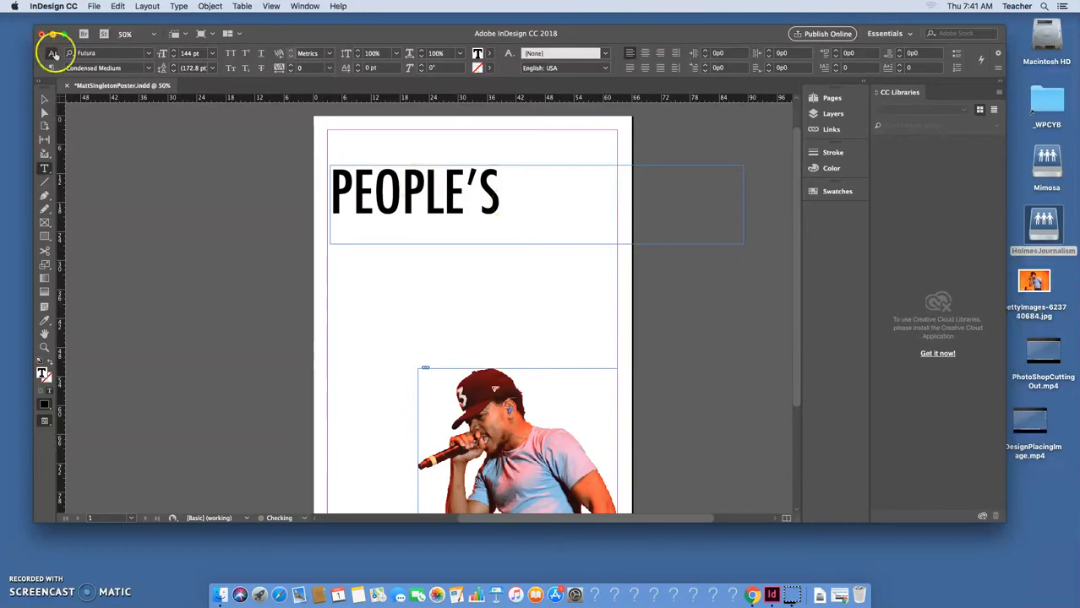
{"action": "left_click", "coordinate": [47, 100]}
{"action": "left_click_drag", "start_coordinate": [743, 242], "coordinate": [508, 224]}
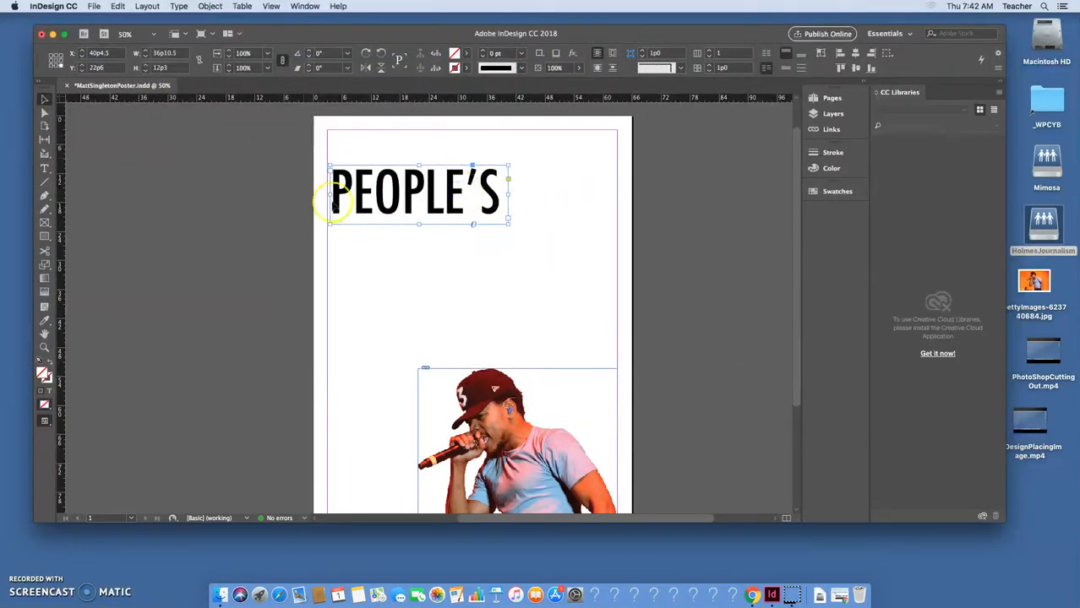
Paste a copy of PEOPLE'S, retype it as CHAMP, and tuck it below PEOPLE'S.
{"action": "left_click", "coordinate": [118, 6]}
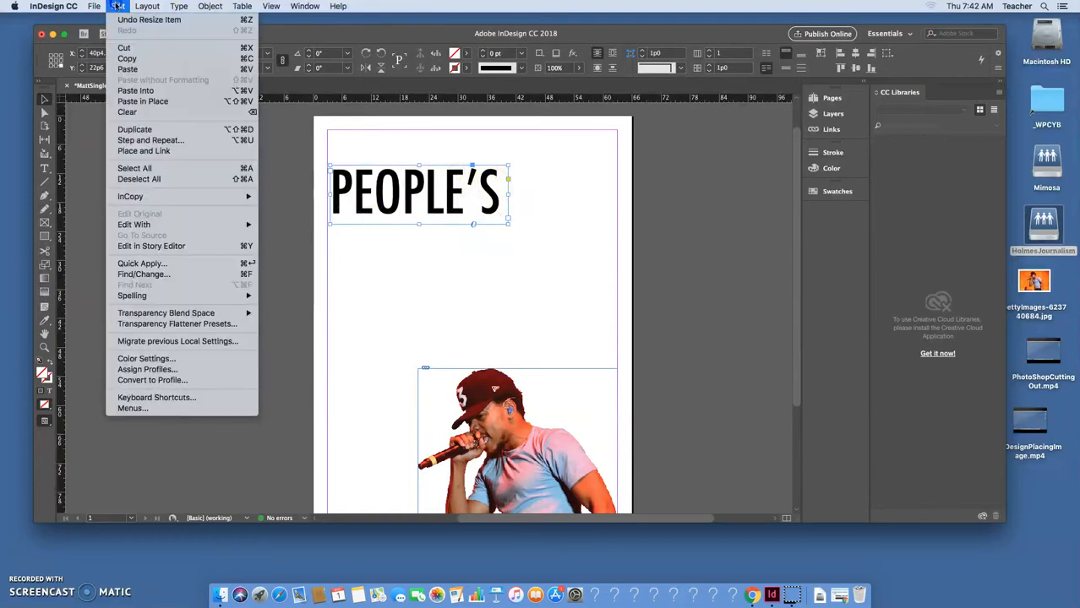
{"action": "left_click", "coordinate": [148, 59]}
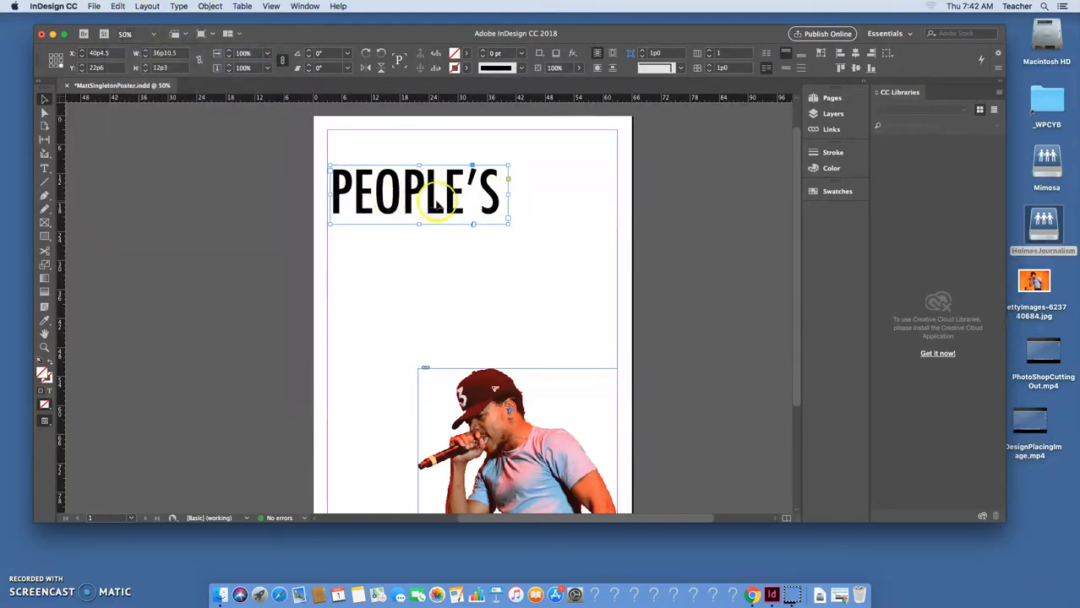
{"action": "left_click", "coordinate": [118, 6]}
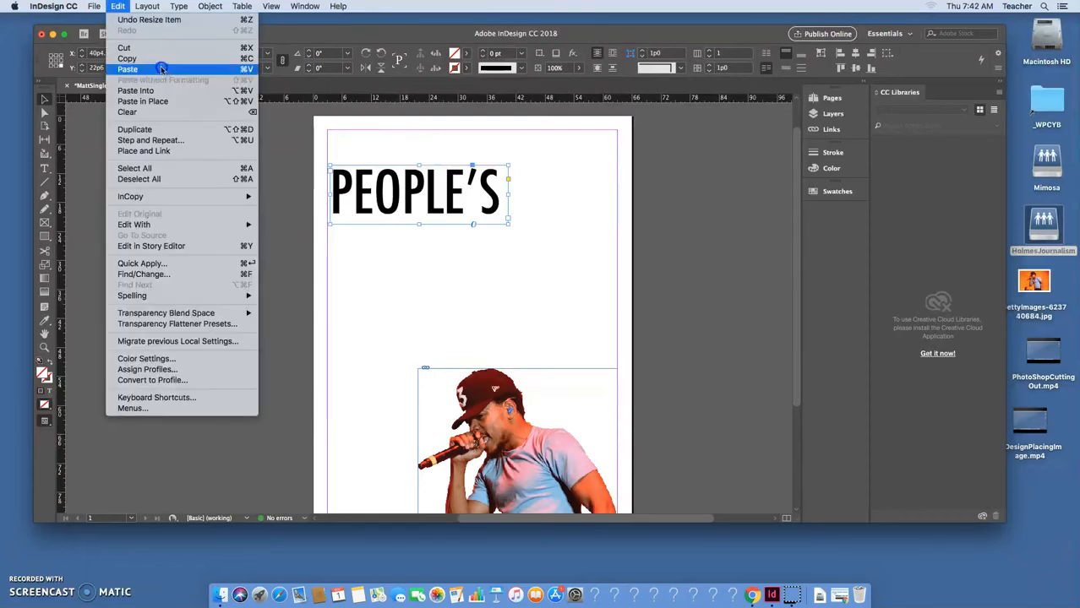
{"action": "left_click", "coordinate": [246, 73]}
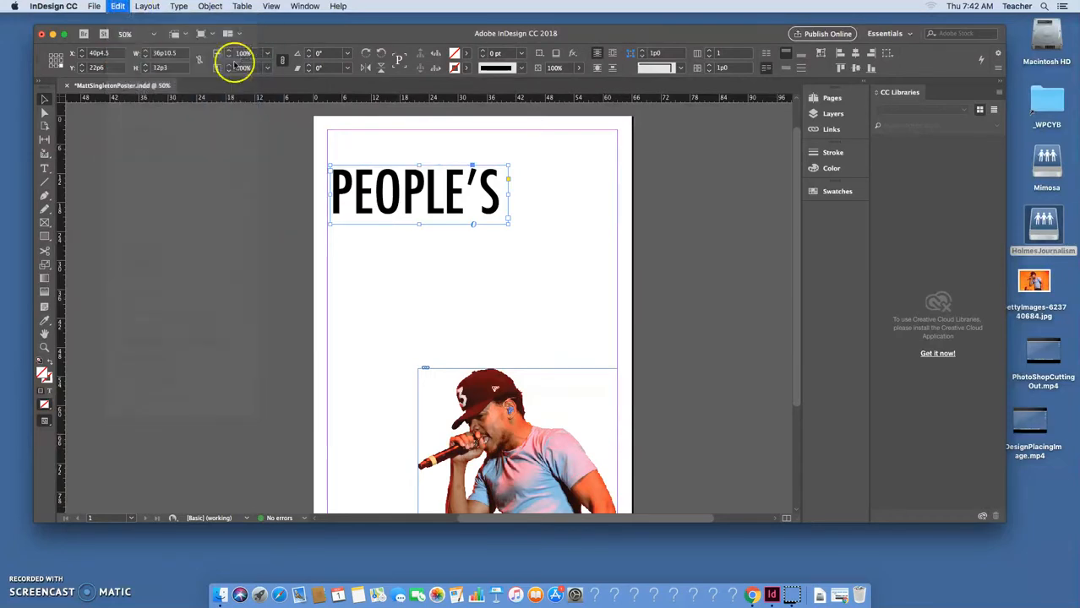
{"action": "left_click_drag", "start_coordinate": [437, 308], "coordinate": [494, 258]}
{"action": "double_click", "coordinate": [566, 251]}
{"action": "left_click_drag", "start_coordinate": [561, 253], "coordinate": [258, 236]}
{"action": "type", "text": "CHAMP"}
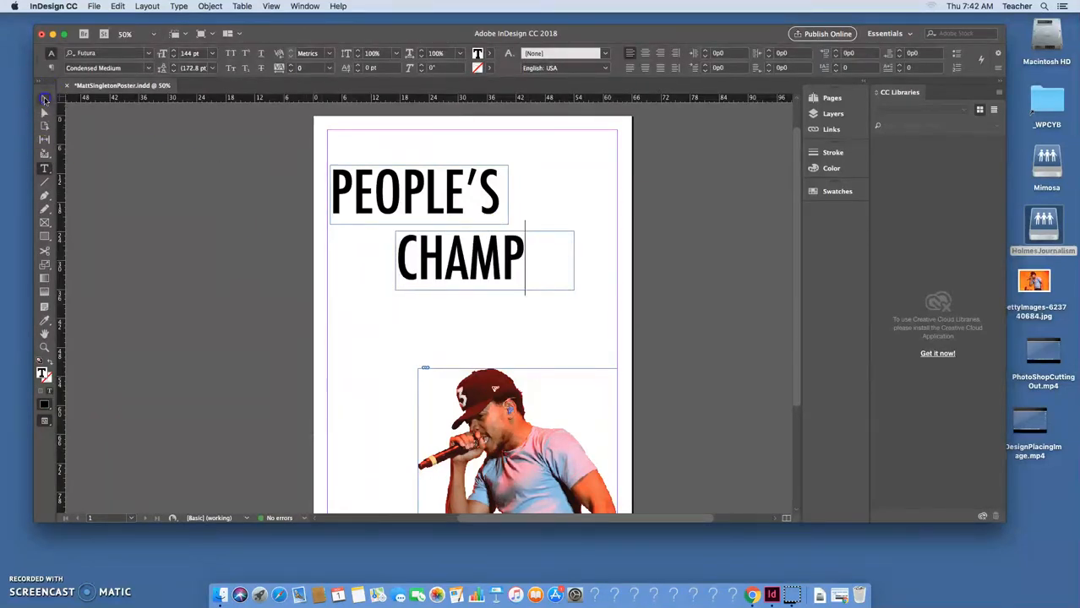
{"action": "left_click", "coordinate": [45, 101]}
{"action": "left_click_drag", "start_coordinate": [513, 269], "coordinate": [544, 254]}
Raise the PEOPLE'S and CHAMP frames and Option-drag a PEOPLE'S duplicate to the page top.
{"action": "left_click_drag", "start_coordinate": [361, 144], "coordinate": [385, 159]}
{"action": "left_click_drag", "start_coordinate": [434, 206], "coordinate": [580, 284]}
{"action": "left_click_drag", "start_coordinate": [543, 252], "coordinate": [527, 277]}
{"action": "left_click", "coordinate": [482, 161]}
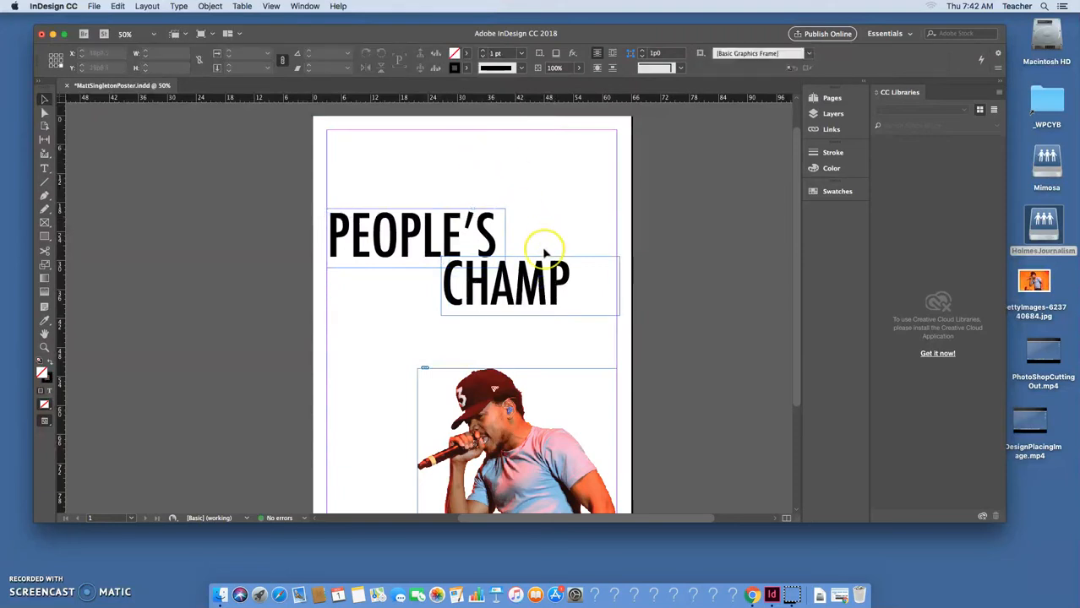
{"action": "left_click_drag", "start_coordinate": [429, 174], "coordinate": [536, 226]}
{"action": "left_click", "coordinate": [552, 160]}
{"action": "left_click", "coordinate": [412, 223]}
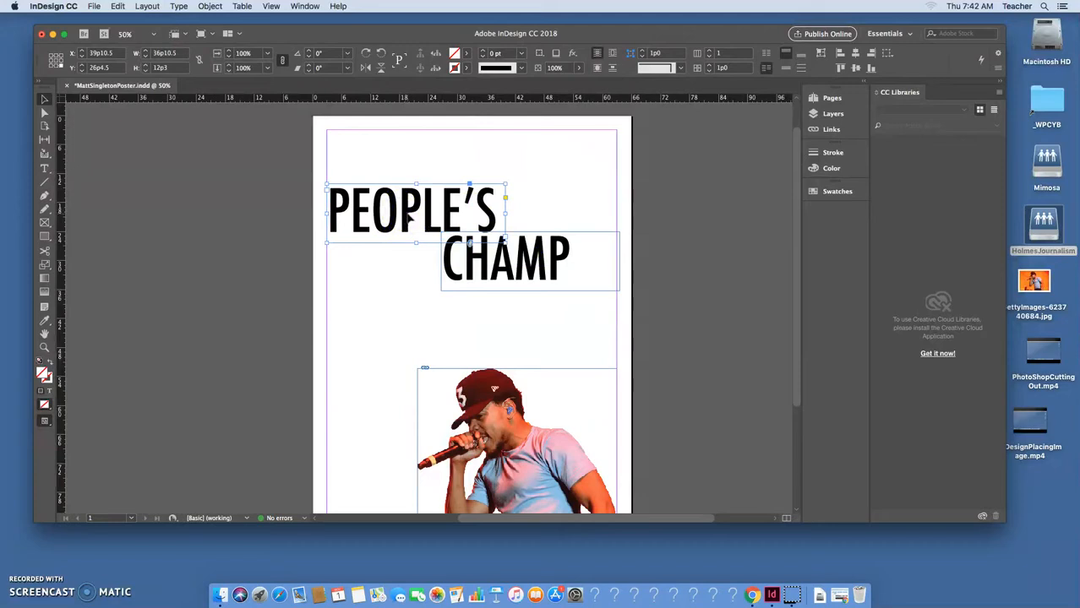
{"action": "left_click_drag", "start_coordinate": [409, 218], "coordinate": [394, 169]}
Turn the top copy into a 30 pt THE and fit its frame to the word.
{"action": "double_click", "coordinate": [394, 169]}
{"action": "key", "text": "super+a"}
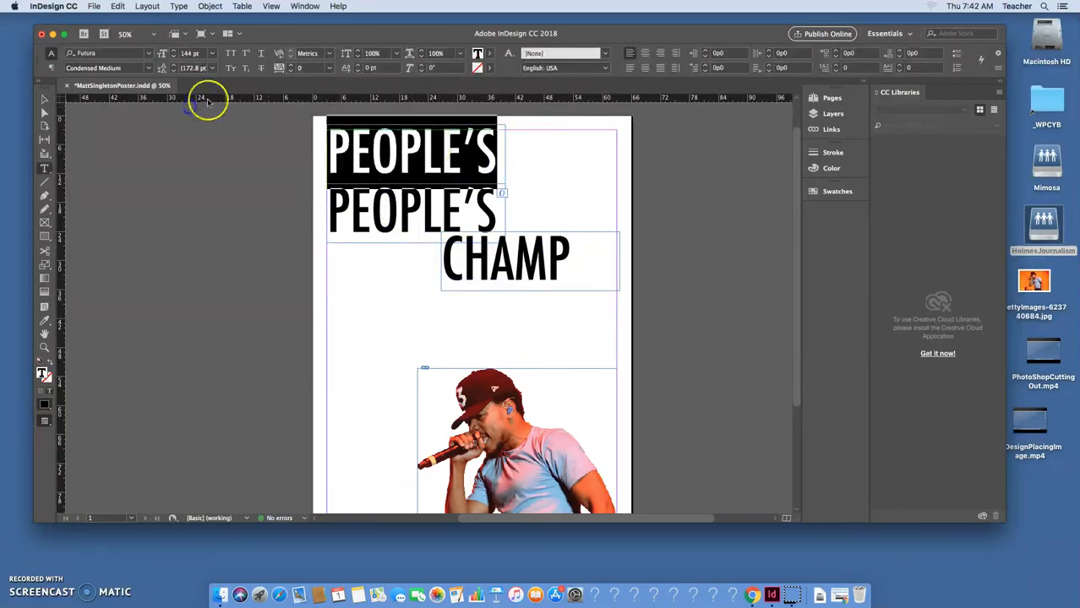
{"action": "left_click", "coordinate": [212, 54]}
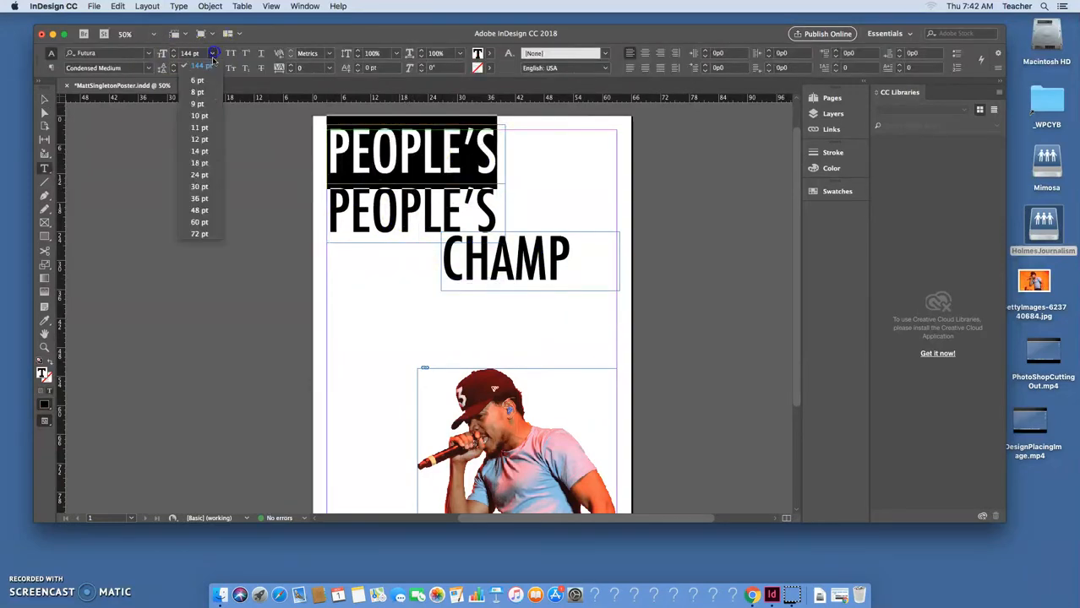
{"action": "left_click", "coordinate": [203, 185]}
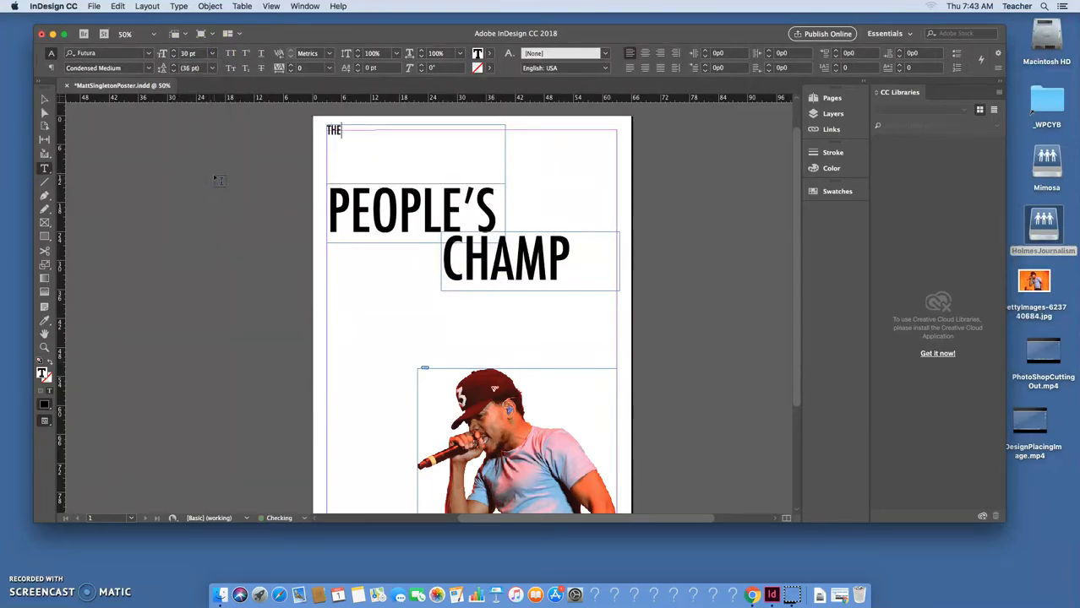
{"action": "left_click", "coordinate": [45, 99]}
{"action": "left_click_drag", "start_coordinate": [504, 184], "coordinate": [554, 279]}
Move THE, PEOPLE'S and CHAMP up together and paste a THE copy below CHAMP.
{"action": "left_click_drag", "start_coordinate": [555, 279], "coordinate": [555, 236]}
{"action": "left_click", "coordinate": [542, 307]}
{"action": "left_click", "coordinate": [336, 140]}
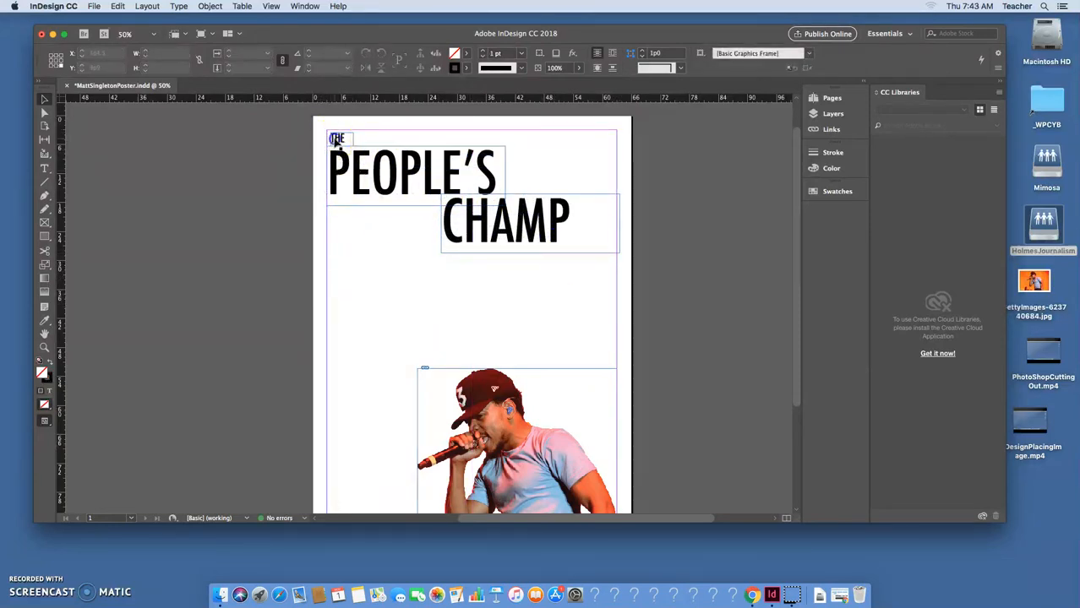
{"action": "key", "text": "cmd+c"}
{"action": "key", "text": "cmd+v"}
{"action": "left_click_drag", "start_coordinate": [427, 307], "coordinate": [363, 270]}
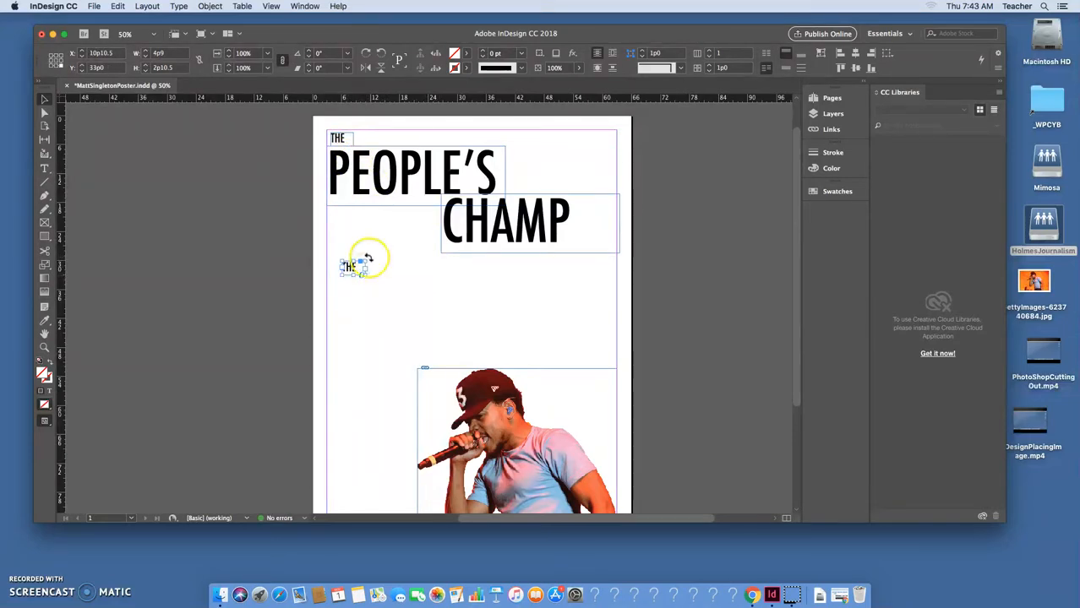
Retype the THE copy as MUST BE and fit its frame to the text.
{"action": "left_click_drag", "start_coordinate": [363, 262], "coordinate": [492, 253]}
{"action": "double_click", "coordinate": [429, 268]}
{"action": "key", "text": "cmd+a"}
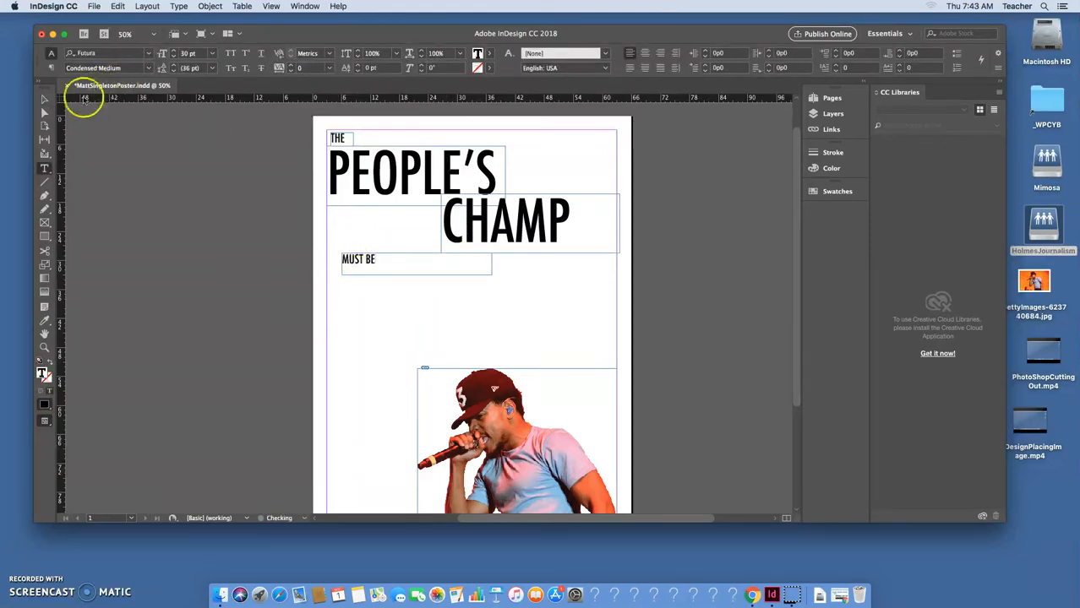
{"action": "left_click", "coordinate": [44, 98]}
{"action": "left_click_drag", "start_coordinate": [492, 276], "coordinate": [390, 267]}
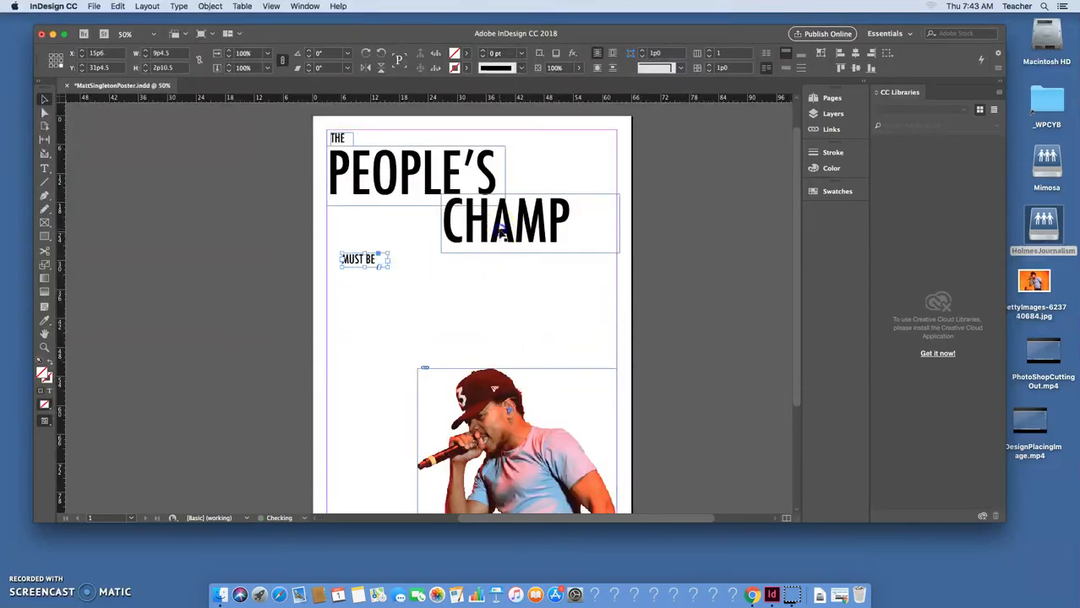
Option-drag a CHAMP copy below MUST BE, retype it EVERYTHING, and widen it to one line.
{"action": "left_click", "coordinate": [499, 242]}
{"action": "left_click_drag", "start_coordinate": [496, 237], "coordinate": [445, 307]}
{"action": "left_click", "coordinate": [481, 296]}
{"action": "double_click", "coordinate": [476, 293]}
{"action": "left_click_drag", "start_coordinate": [513, 298], "coordinate": [258, 250]}
{"action": "type", "text": "EVERY-"}
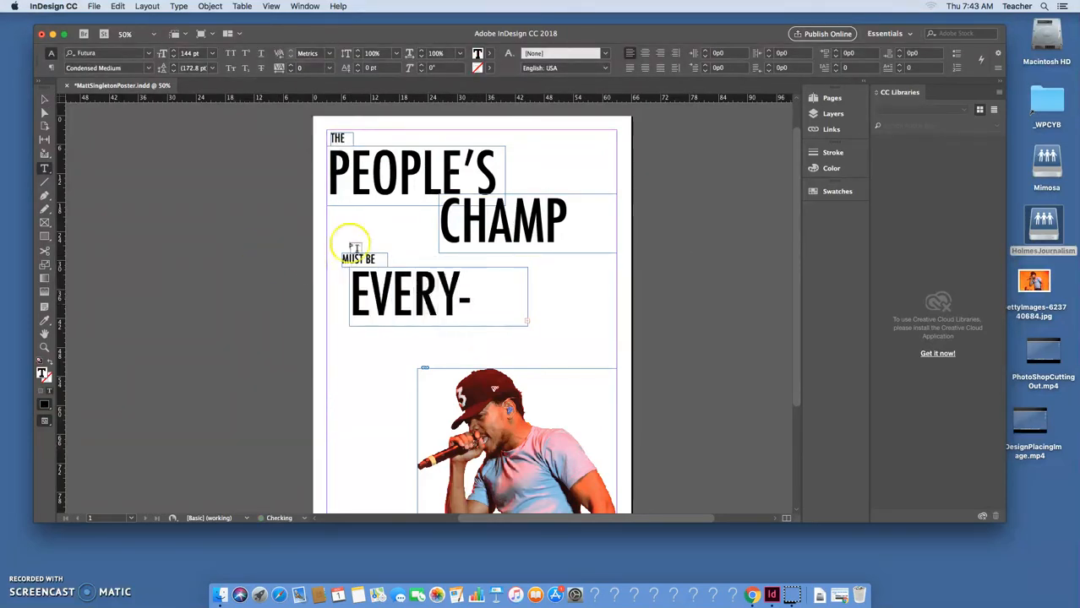
{"action": "left_click", "coordinate": [44, 98]}
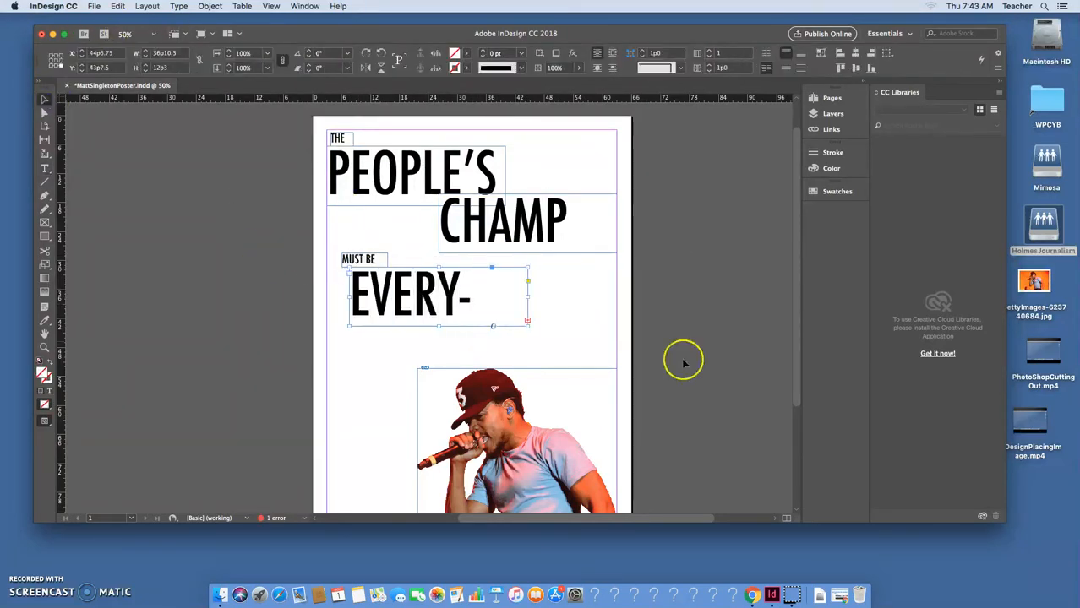
{"action": "left_click_drag", "start_coordinate": [529, 297], "coordinate": [603, 299]}
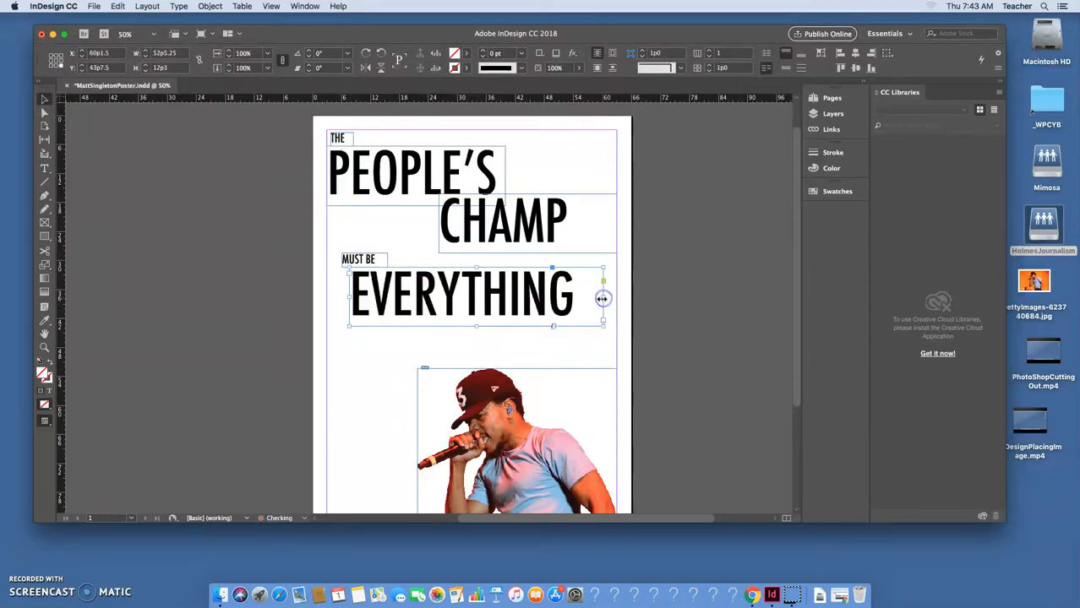
{"action": "left_click", "coordinate": [523, 356]}
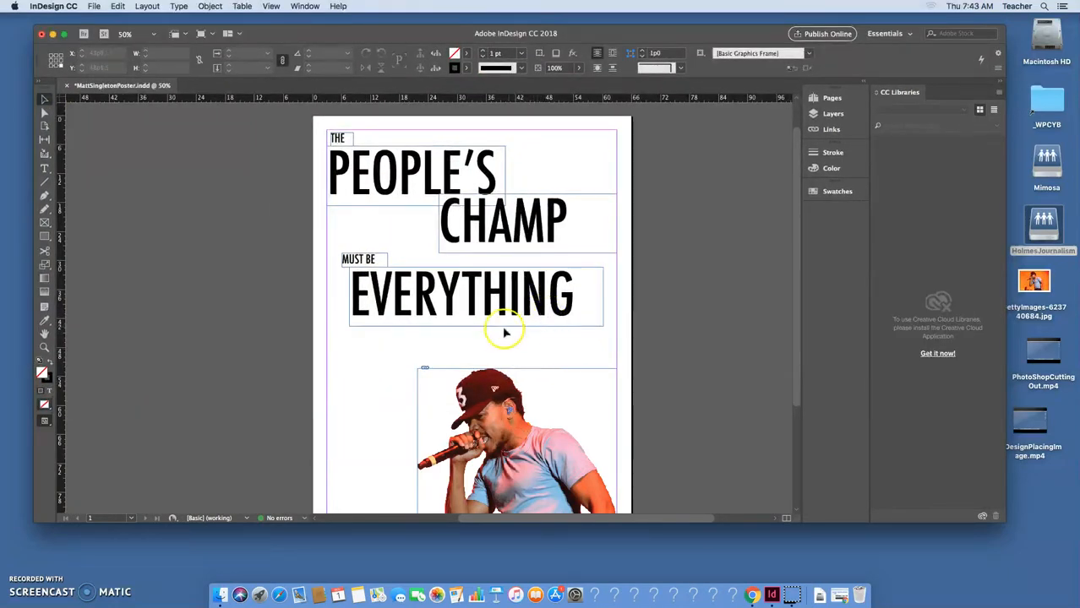
{"action": "left_click_drag", "start_coordinate": [420, 295], "coordinate": [435, 306]}
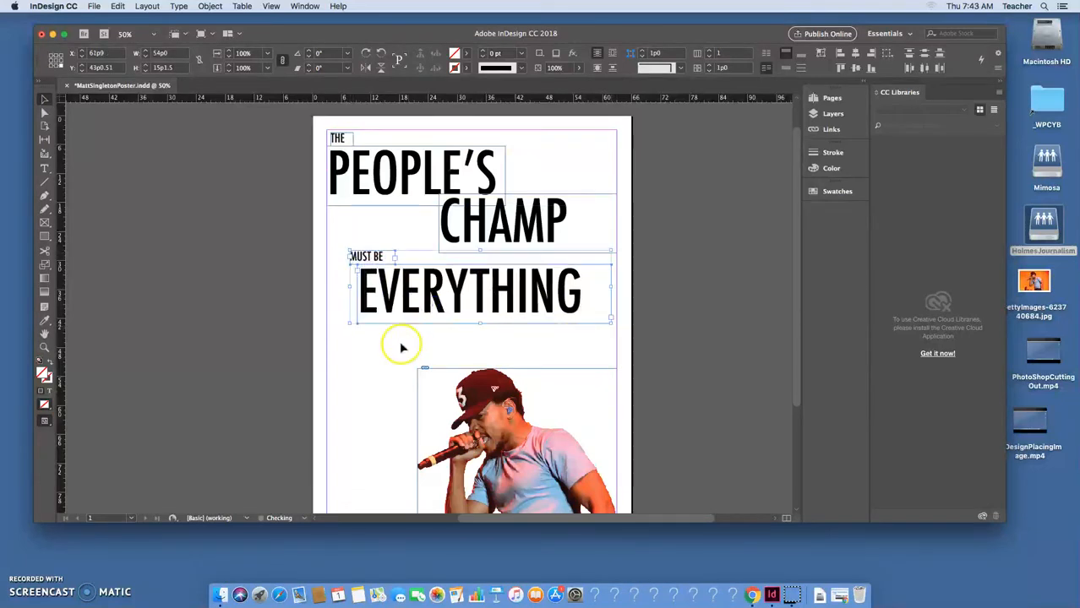
{"action": "left_click", "coordinate": [365, 256]}
Duplicate MUST BE below EVERYTHING to form the small THE PEOPLE line.
{"action": "left_click_drag", "start_coordinate": [365, 256], "coordinate": [389, 335]}
{"action": "left_click_drag", "start_coordinate": [432, 308], "coordinate": [277, 322]}
{"action": "double_click", "coordinate": [359, 334]}
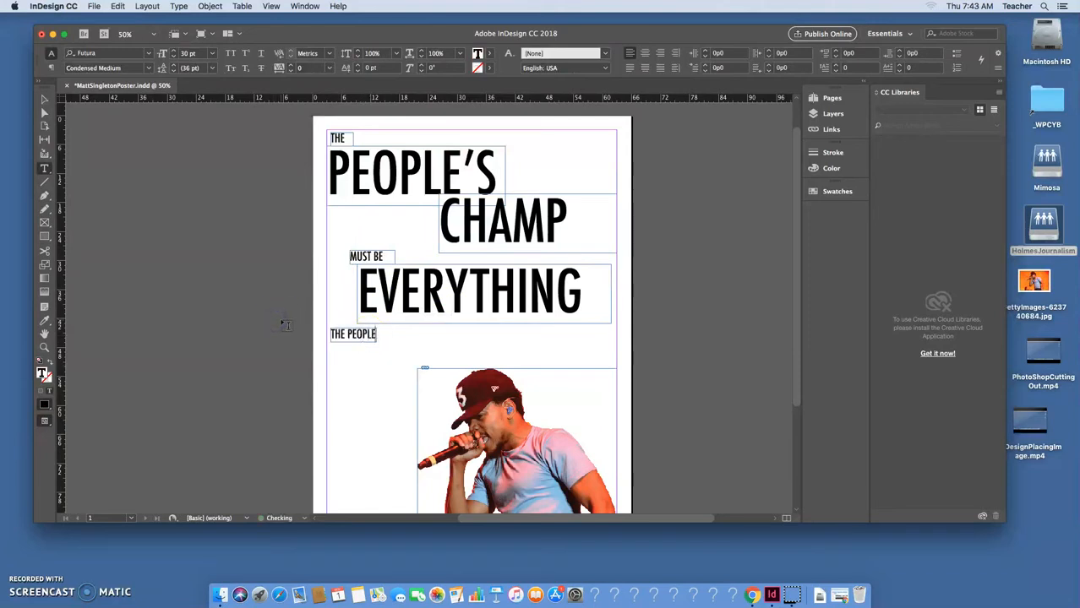
{"action": "left_click", "coordinate": [45, 100]}
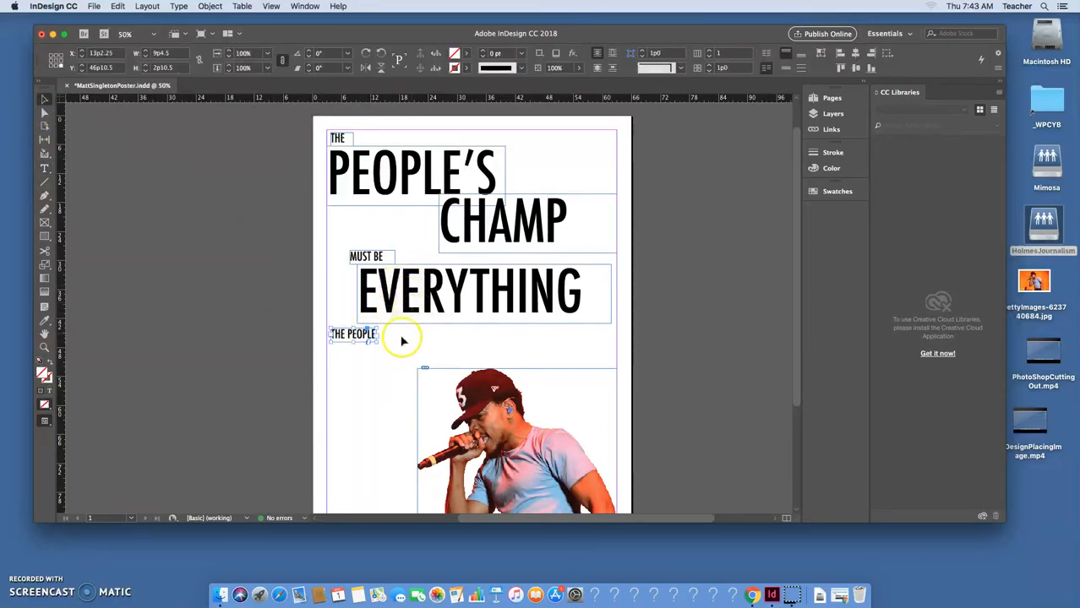
Duplicate the CHAMP frame below EVERYTHING, set it to 72 pt, and type CAN'T BE.
{"action": "left_click", "coordinate": [483, 216]}
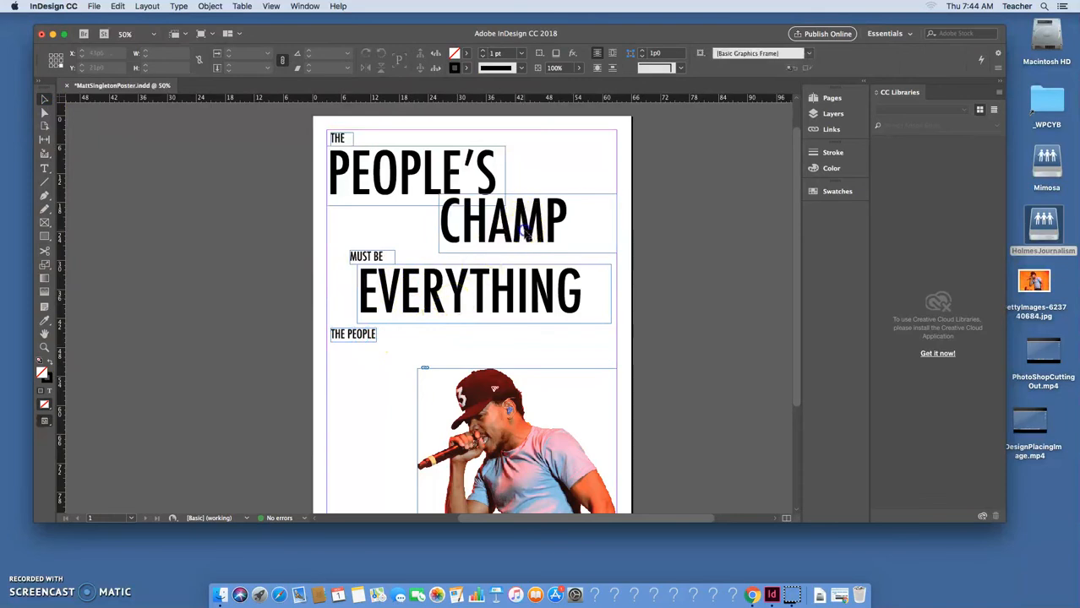
{"action": "left_click_drag", "start_coordinate": [528, 233], "coordinate": [478, 360]}
{"action": "double_click", "coordinate": [488, 353]}
{"action": "key", "text": "super+a"}
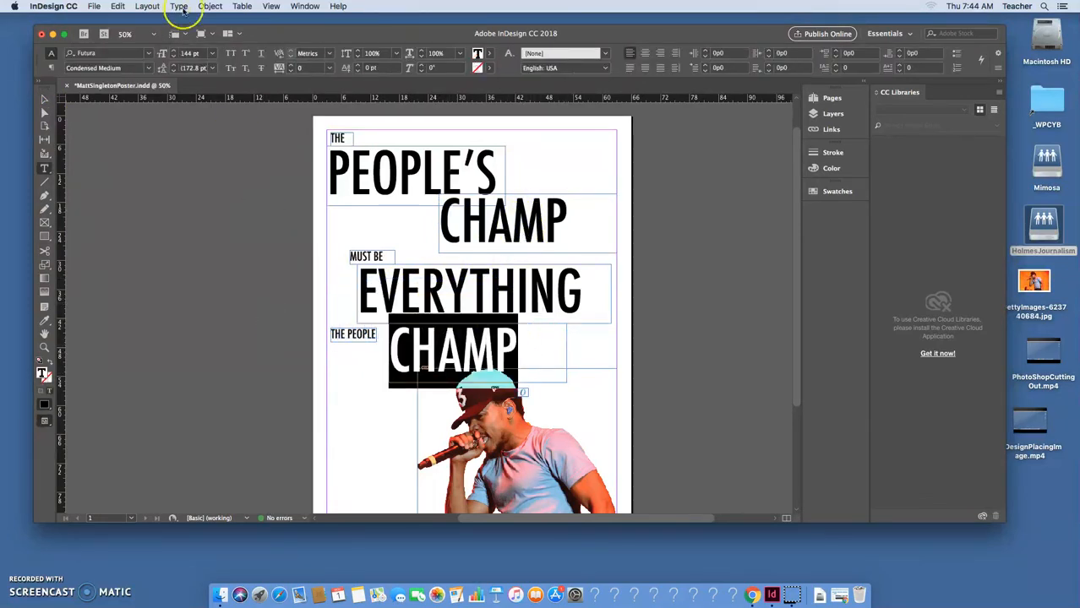
{"action": "left_click", "coordinate": [214, 55]}
{"action": "left_click", "coordinate": [202, 234]}
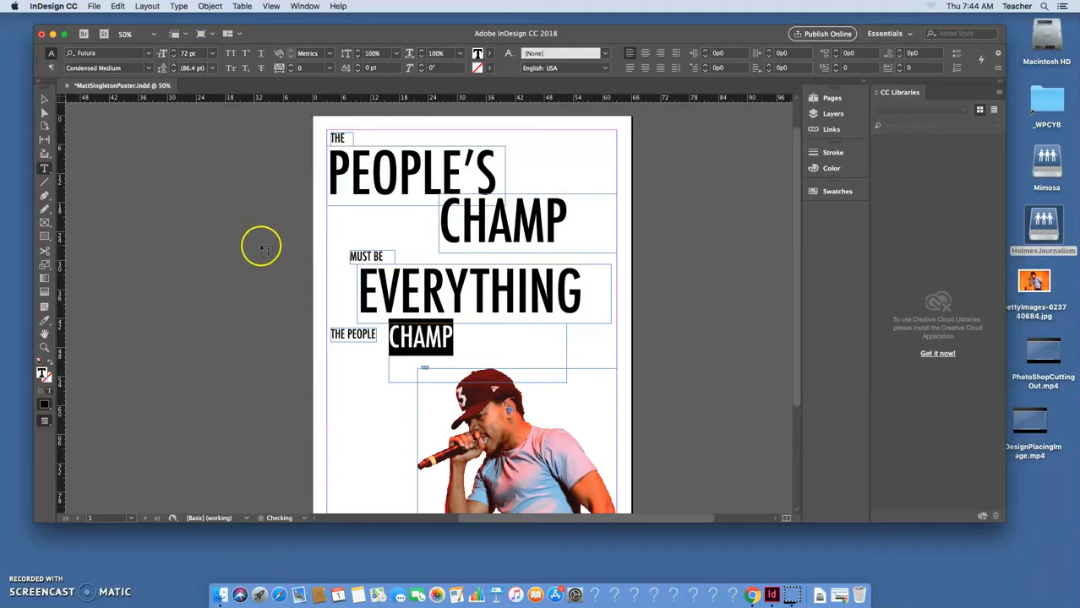
{"action": "type", "text": "CAN'T"}
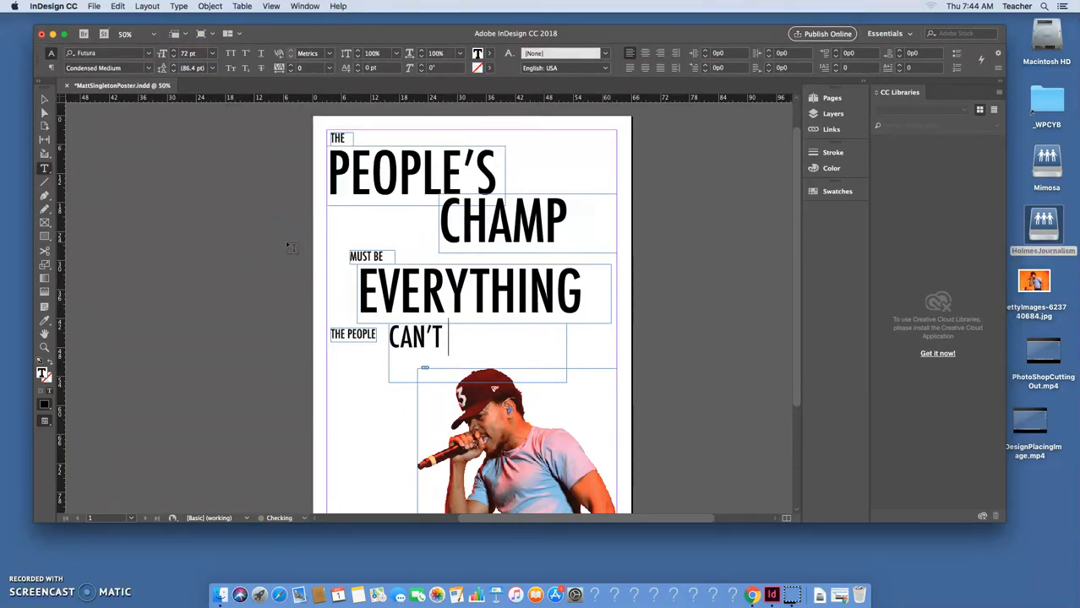
{"action": "left_click", "coordinate": [45, 99]}
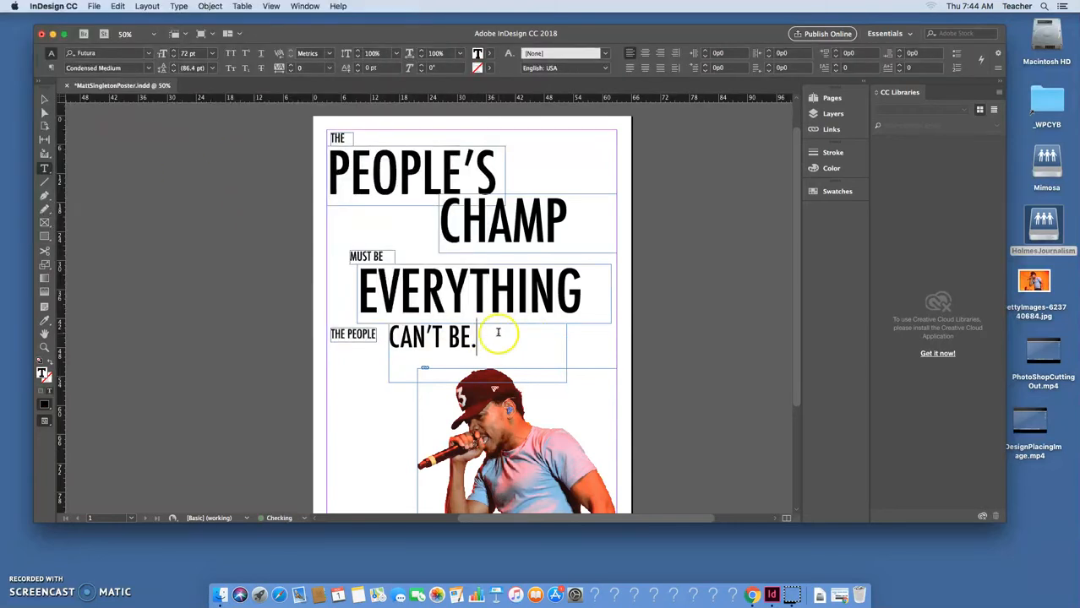
Step CAN'T BE. up to 96 pt and nudge its frame slightly left.
{"action": "left_click_drag", "start_coordinate": [497, 332], "coordinate": [347, 312]}
{"action": "left_click", "coordinate": [175, 51]}
{"action": "left_click", "coordinate": [175, 51]}
{"action": "left_click", "coordinate": [175, 51]}
{"action": "left_click", "coordinate": [174, 50]}
{"action": "left_click", "coordinate": [175, 51]}
{"action": "left_click", "coordinate": [175, 50]}
{"action": "left_click", "coordinate": [175, 50]}
{"action": "left_click", "coordinate": [175, 51]}
{"action": "left_click", "coordinate": [175, 51]}
{"action": "left_click", "coordinate": [175, 51]}
{"action": "left_click", "coordinate": [175, 51]}
{"action": "left_click", "coordinate": [175, 51]}
{"action": "left_click", "coordinate": [175, 50]}
{"action": "left_click", "coordinate": [175, 51]}
{"action": "left_click", "coordinate": [175, 50]}
{"action": "left_click", "coordinate": [175, 51]}
{"action": "left_click", "coordinate": [44, 99]}
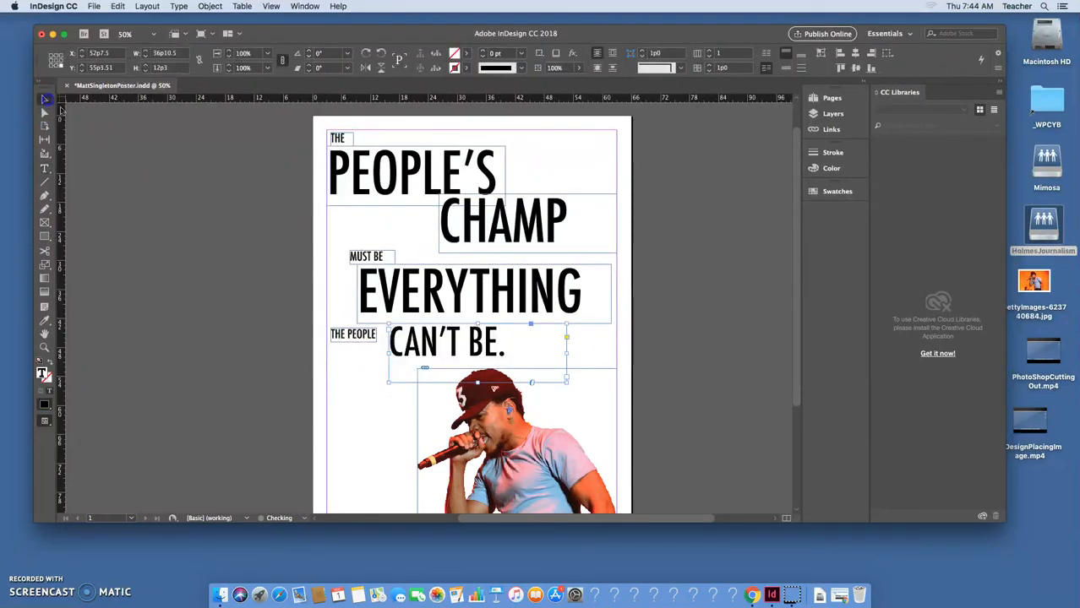
{"action": "left_click_drag", "start_coordinate": [452, 355], "coordinate": [446, 355]}
{"action": "left_click", "coordinate": [674, 300]}
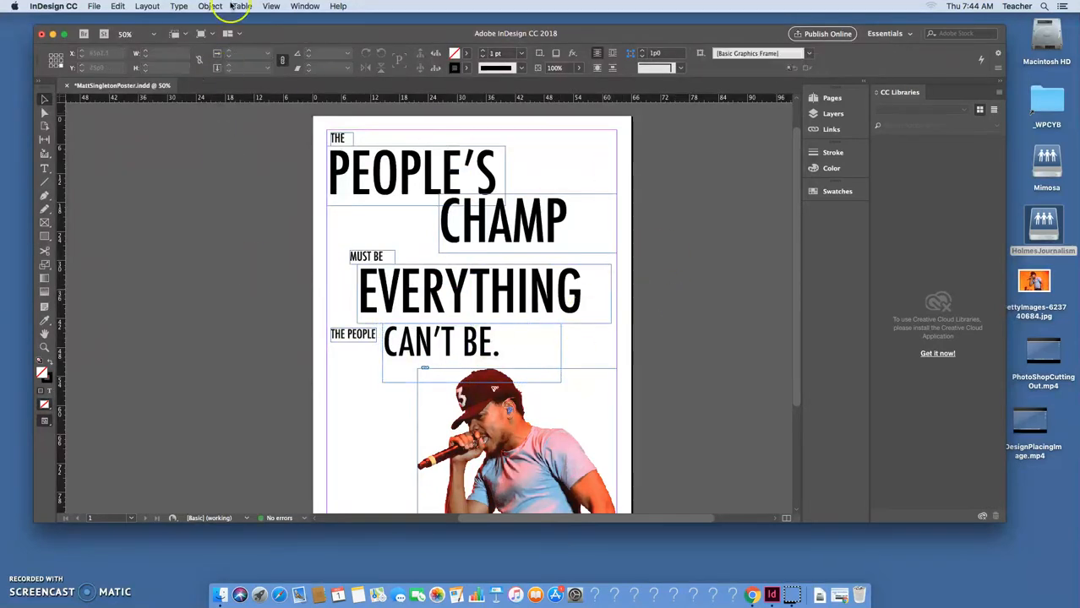
Move MUST BE and EVERYTHING up together, tighter under CHAMP.
{"action": "left_click", "coordinate": [382, 262]}
{"action": "left_click", "coordinate": [417, 295], "text": "shift"}
{"action": "left_click_drag", "start_coordinate": [417, 295], "coordinate": [417, 281]}
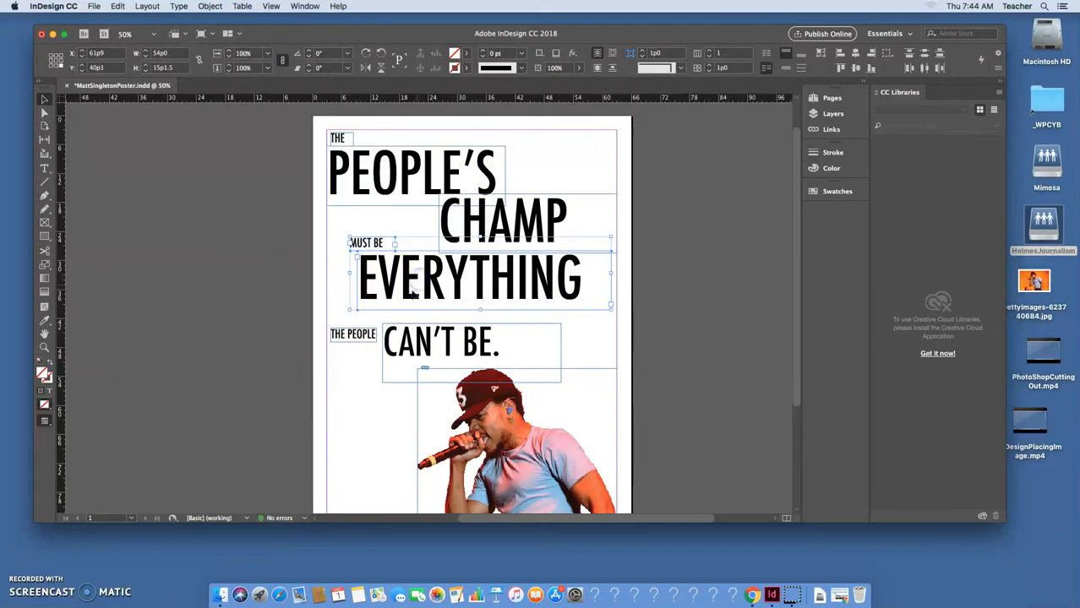
Shift THE PEOPLE and CAN'T BE. up and to the right beneath them.
{"action": "left_click", "coordinate": [342, 325]}
{"action": "left_click", "coordinate": [426, 347], "text": "shift"}
{"action": "left_click_drag", "start_coordinate": [426, 348], "coordinate": [437, 338]}
{"action": "left_click", "coordinate": [316, 316]}
{"action": "left_click_drag", "start_coordinate": [316, 317], "coordinate": [407, 348]}
{"action": "left_click_drag", "start_coordinate": [426, 346], "coordinate": [430, 345]}
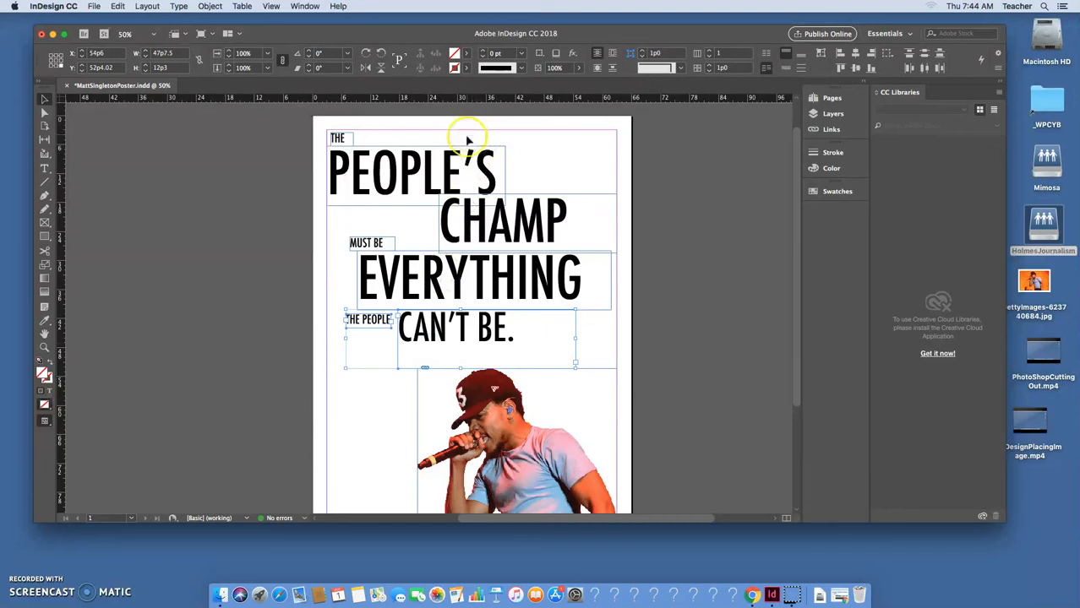
{"action": "left_click", "coordinate": [584, 182]}
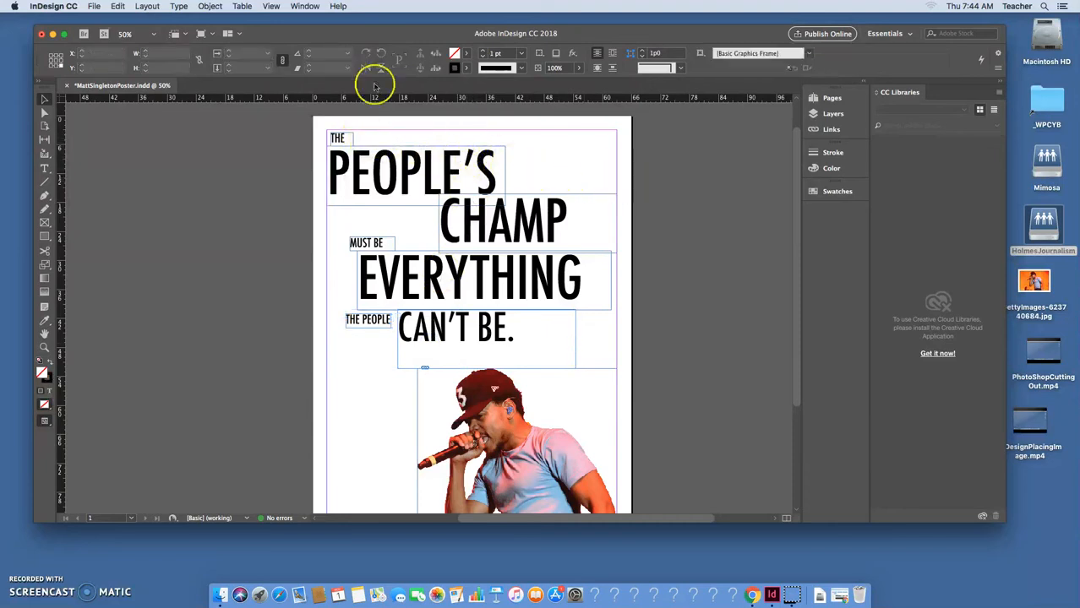
{"action": "left_click", "coordinate": [270, 7]}
Switch to Preview screen mode and shift THE PEOPLE and CAN'T BE. right under EVERYTHING.
{"action": "mouse_move", "coordinate": [318, 172]}
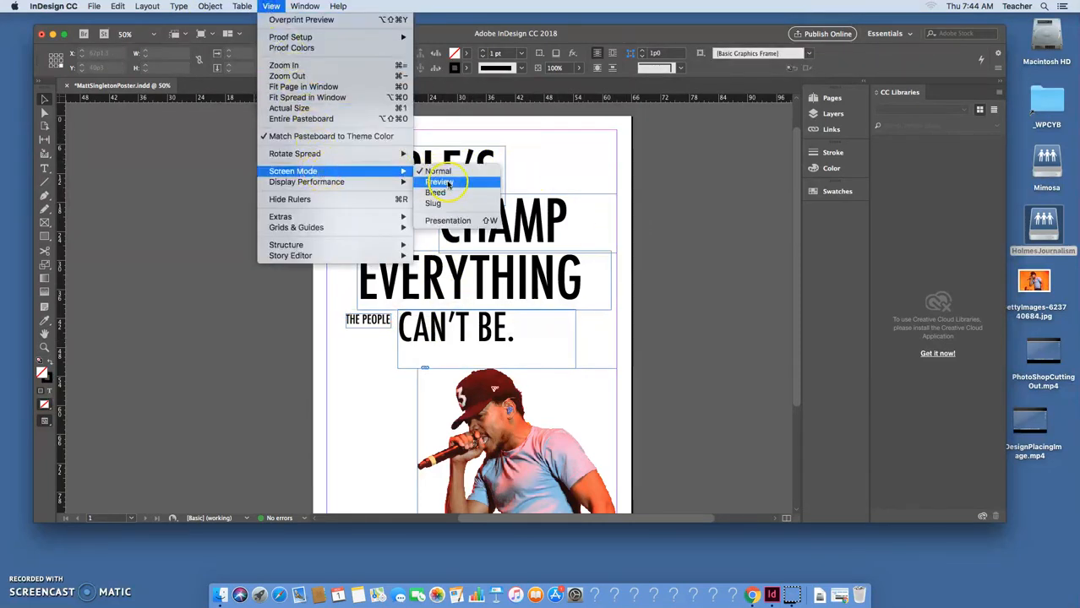
{"action": "left_click", "coordinate": [440, 183]}
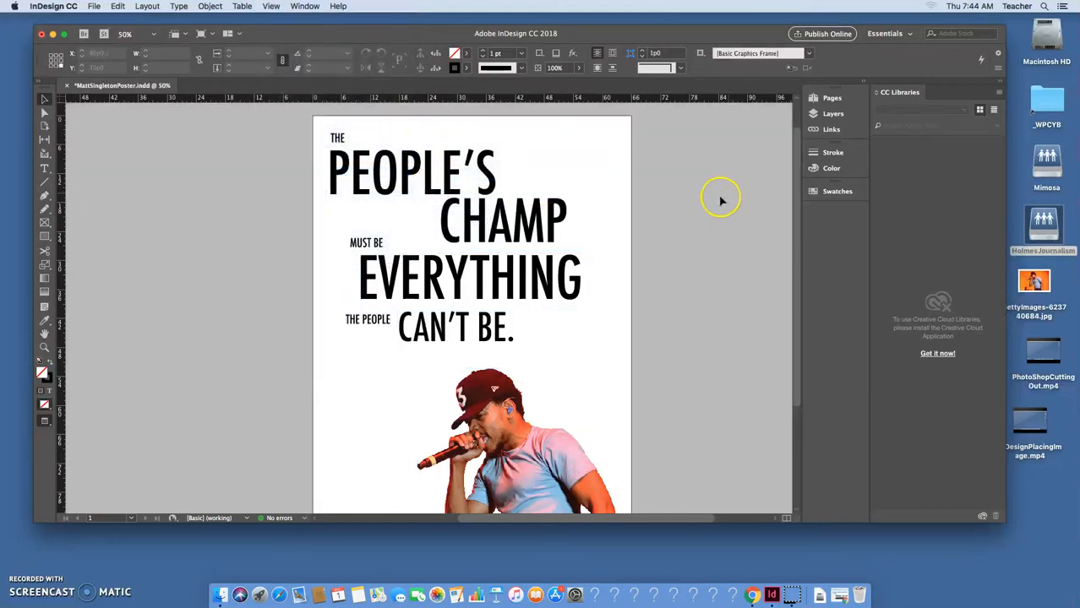
{"action": "left_click_drag", "start_coordinate": [284, 304], "coordinate": [541, 328]}
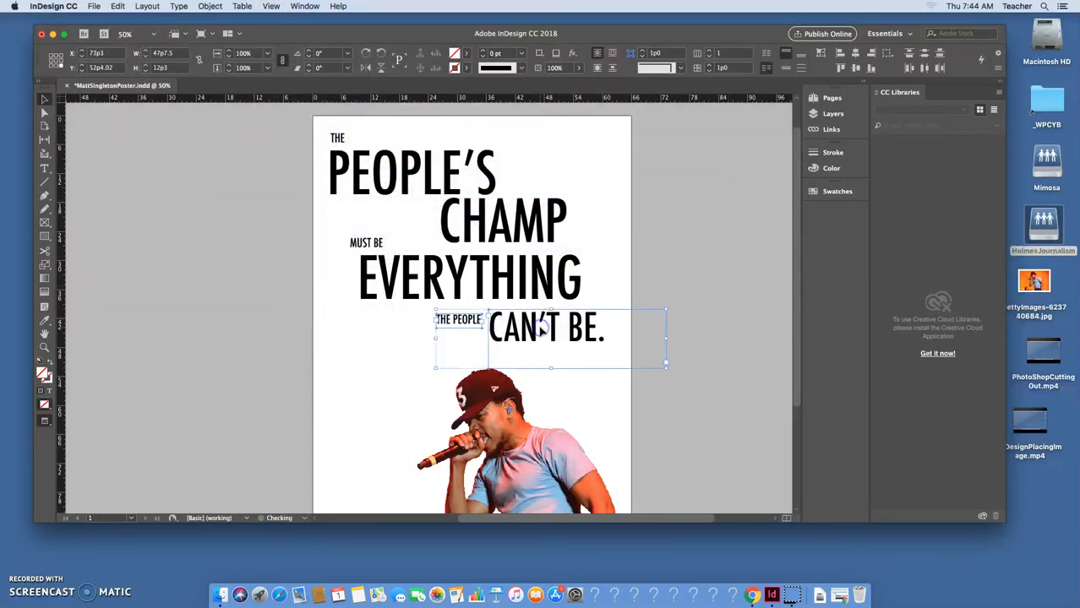
Nudge MUST BE and EVERYTHING lower and THE, PEOPLE'S and CHAMP slightly right.
{"action": "left_click", "coordinate": [510, 227]}
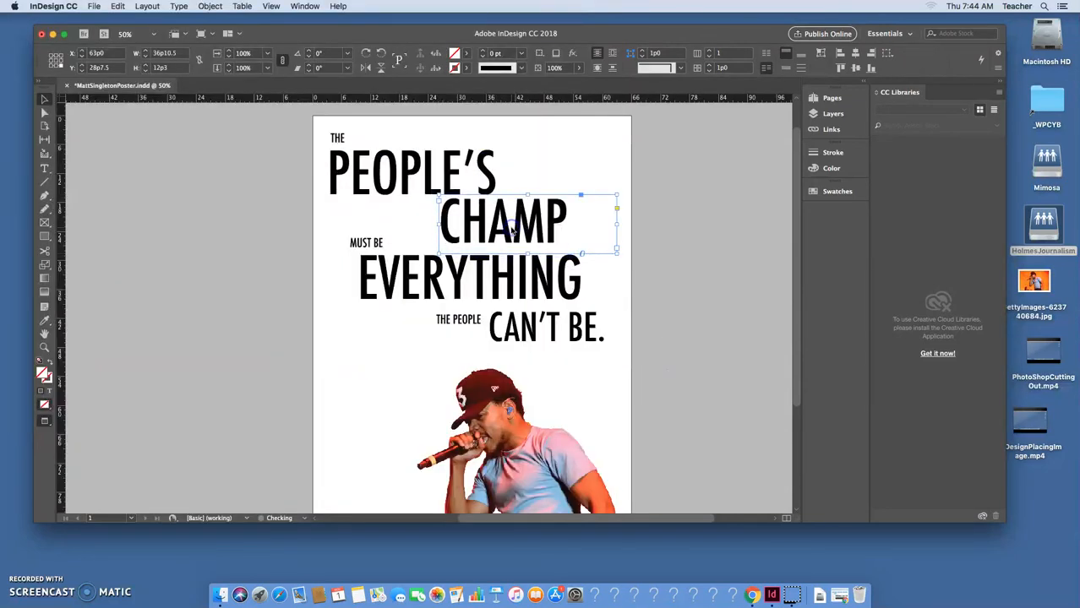
{"action": "left_click_drag", "start_coordinate": [332, 234], "coordinate": [381, 289]}
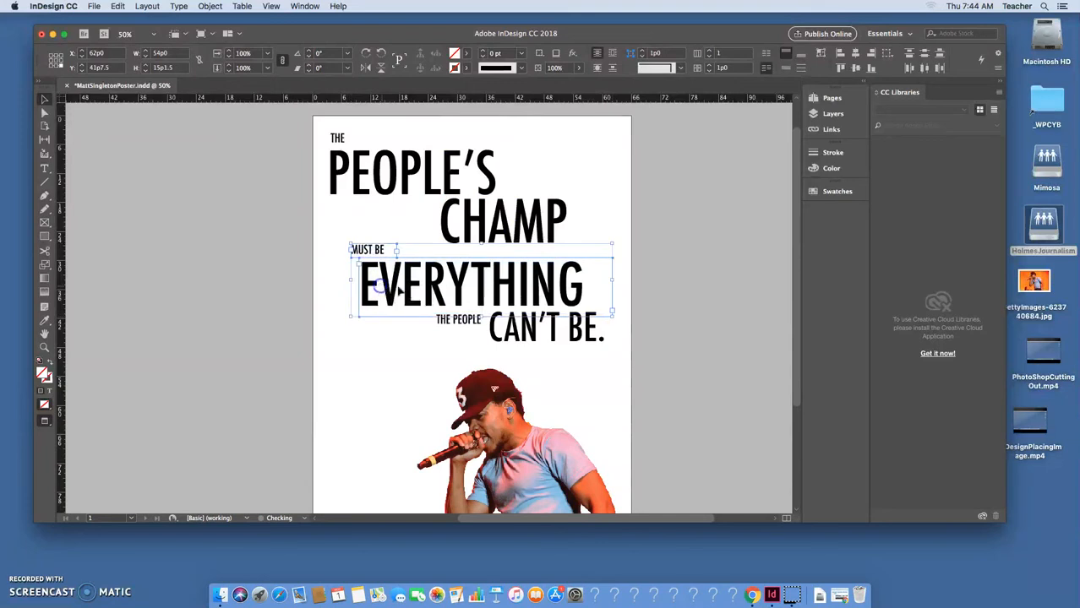
{"action": "left_click", "coordinate": [705, 240]}
{"action": "left_click_drag", "start_coordinate": [328, 133], "coordinate": [525, 226]}
{"action": "left_click", "coordinate": [727, 293]}
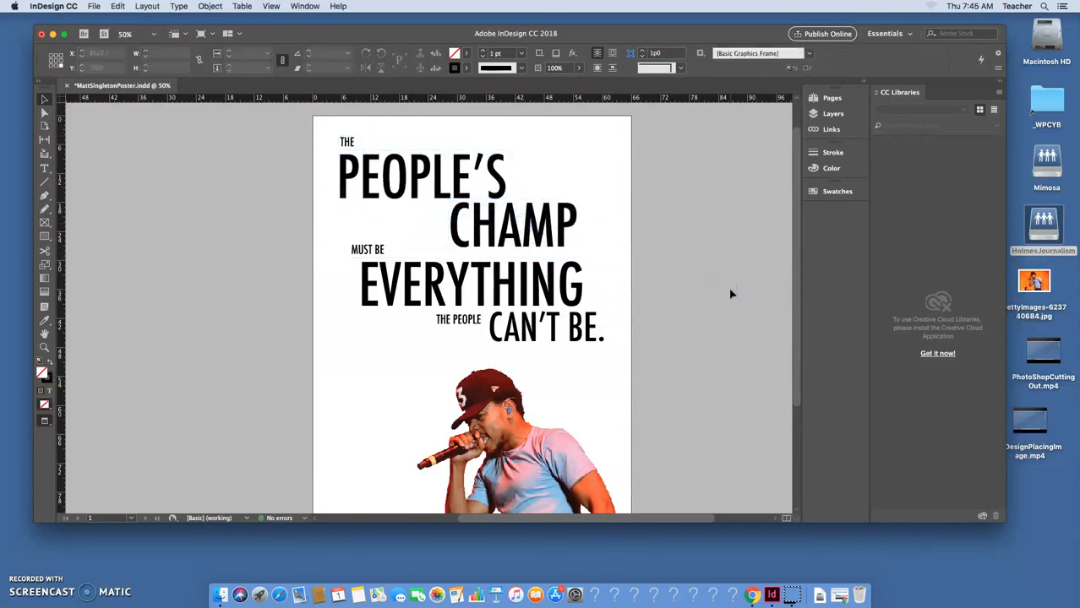
{"action": "left_click", "coordinate": [441, 351]}
Draw a text frame under CAN'T BE. for an 18 pt Abadi MT Condensed attribution crediting the performer.
{"action": "left_click", "coordinate": [45, 168]}
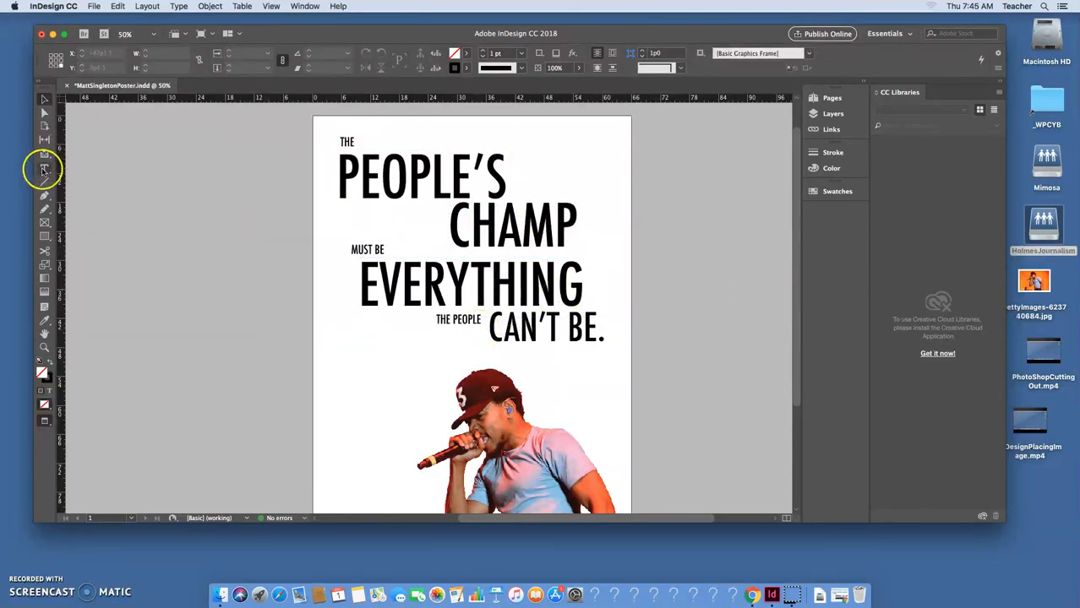
{"action": "left_click_drag", "start_coordinate": [377, 341], "coordinate": [480, 358]}
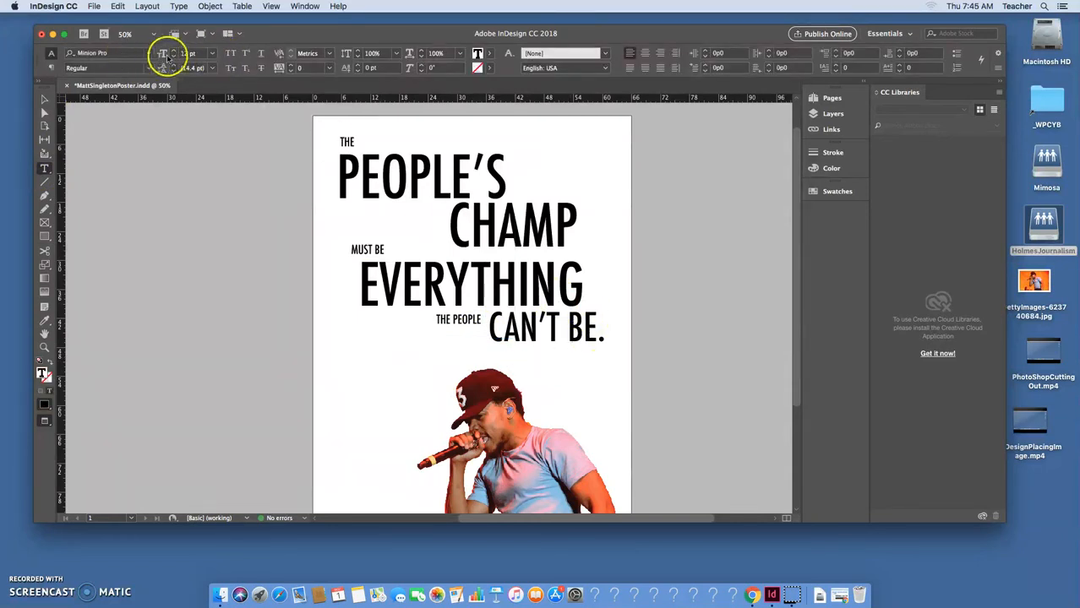
{"action": "left_click", "coordinate": [211, 53]}
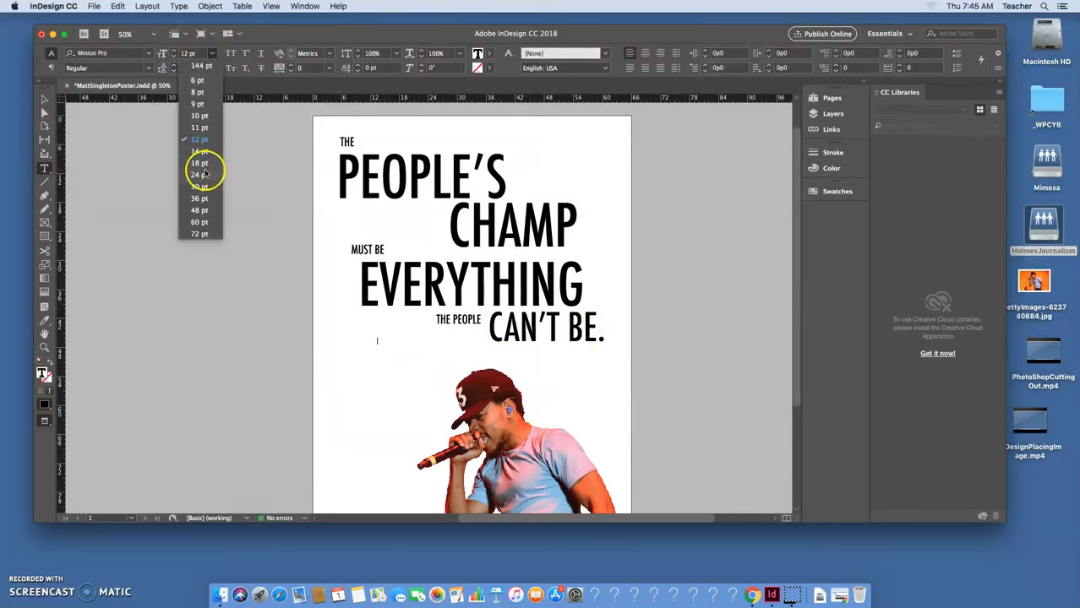
{"action": "left_click", "coordinate": [203, 163]}
{"action": "left_click", "coordinate": [152, 54]}
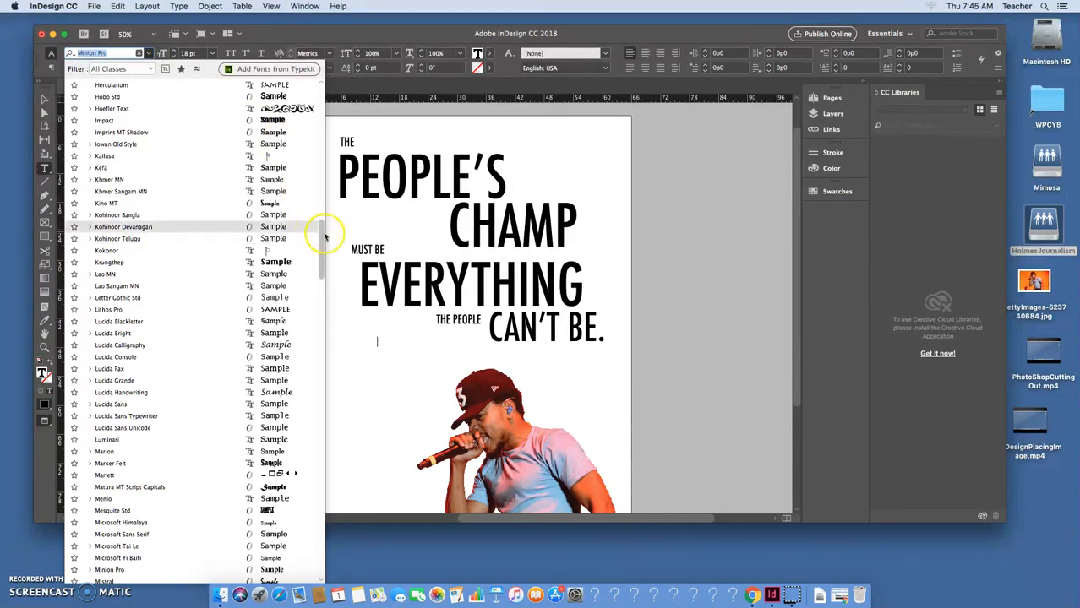
{"action": "scroll", "coordinate": [316, 236], "scroll_direction": "up", "scroll_amount": 3}
{"action": "left_click_drag", "start_coordinate": [340, 124], "coordinate": [347, 54]}
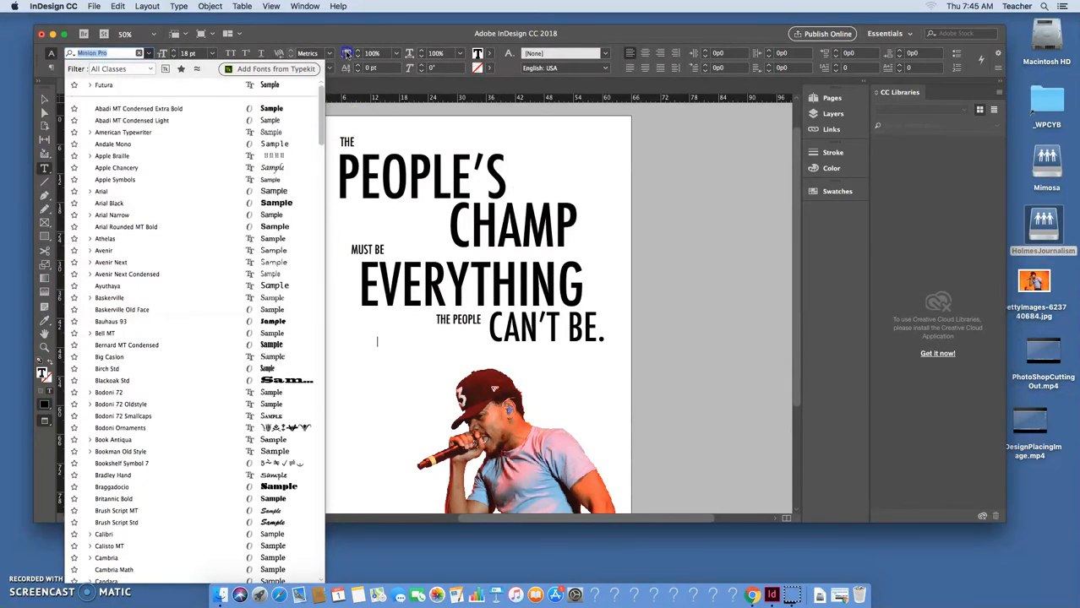
{"action": "left_click", "coordinate": [284, 120]}
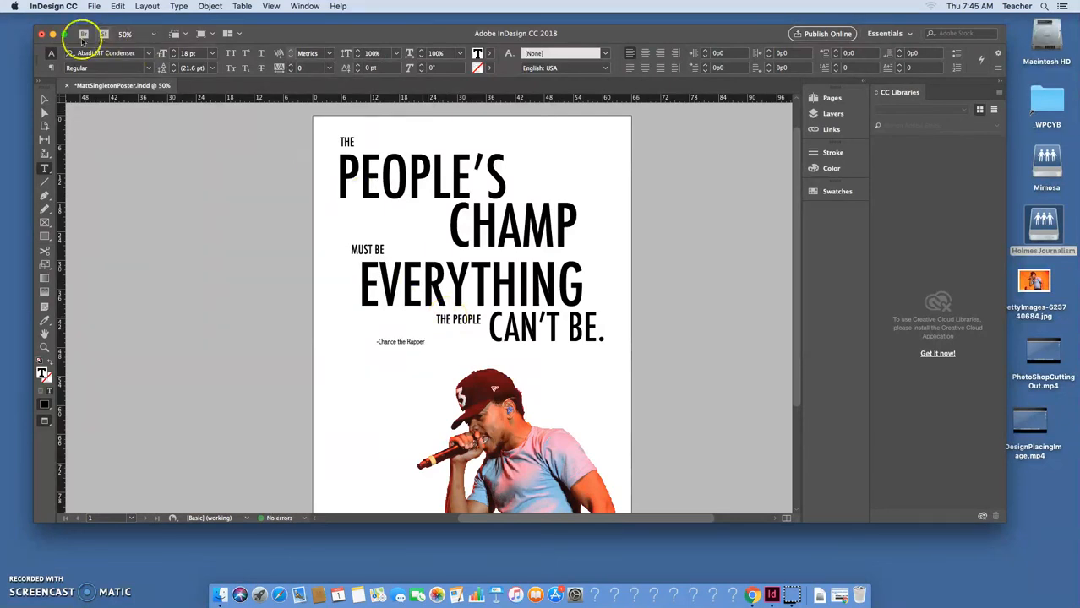
Move the attribution line to the right under CAN'T BE.
{"action": "left_click", "coordinate": [45, 99]}
{"action": "left_click_drag", "start_coordinate": [389, 343], "coordinate": [549, 355]}
{"action": "left_click", "coordinate": [583, 391]}
{"action": "left_click", "coordinate": [684, 359]}
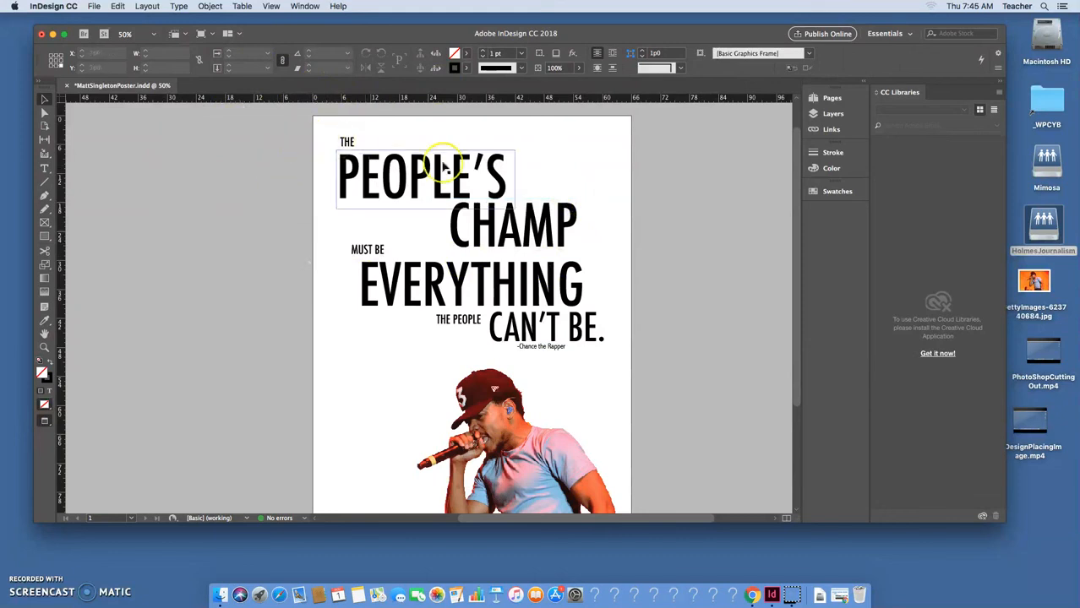
Check the font and size of the PEOPLE'S text without changing them.
{"action": "left_click", "coordinate": [473, 169]}
{"action": "double_click", "coordinate": [485, 182]}
{"action": "left_click_drag", "start_coordinate": [485, 182], "coordinate": [386, 182]}
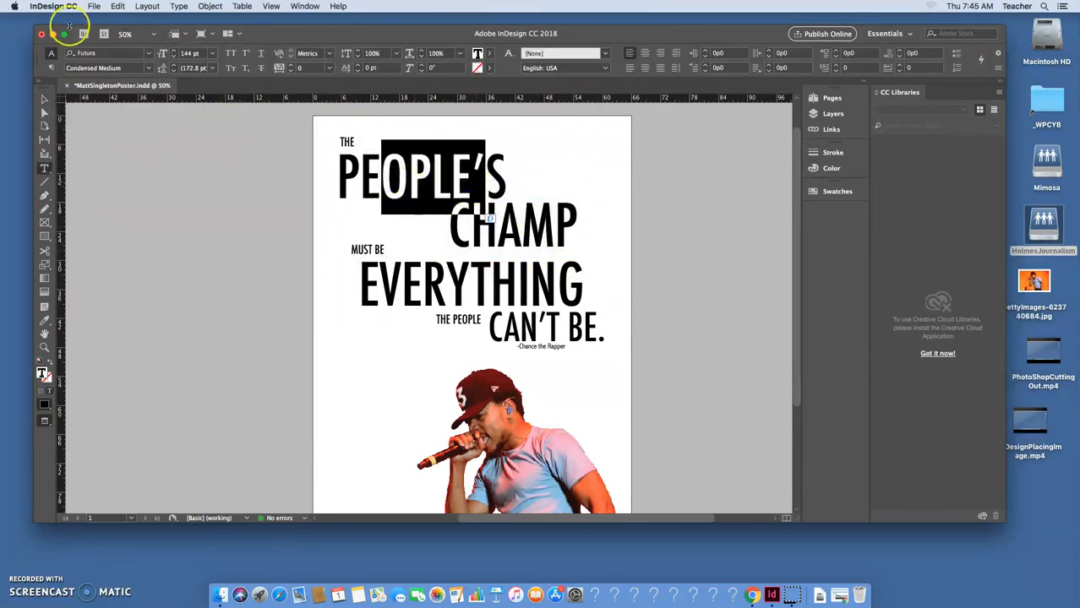
{"action": "left_click", "coordinate": [149, 54]}
{"action": "left_click", "coordinate": [149, 54]}
{"action": "left_click", "coordinate": [210, 54]}
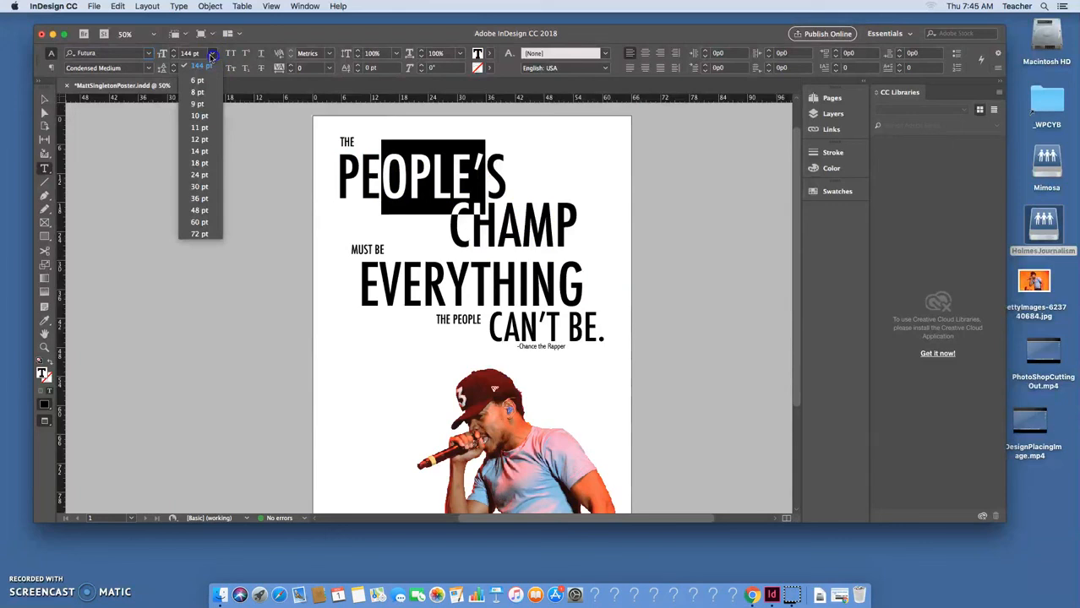
{"action": "left_click", "coordinate": [45, 99]}
{"action": "left_click", "coordinate": [320, 155]}
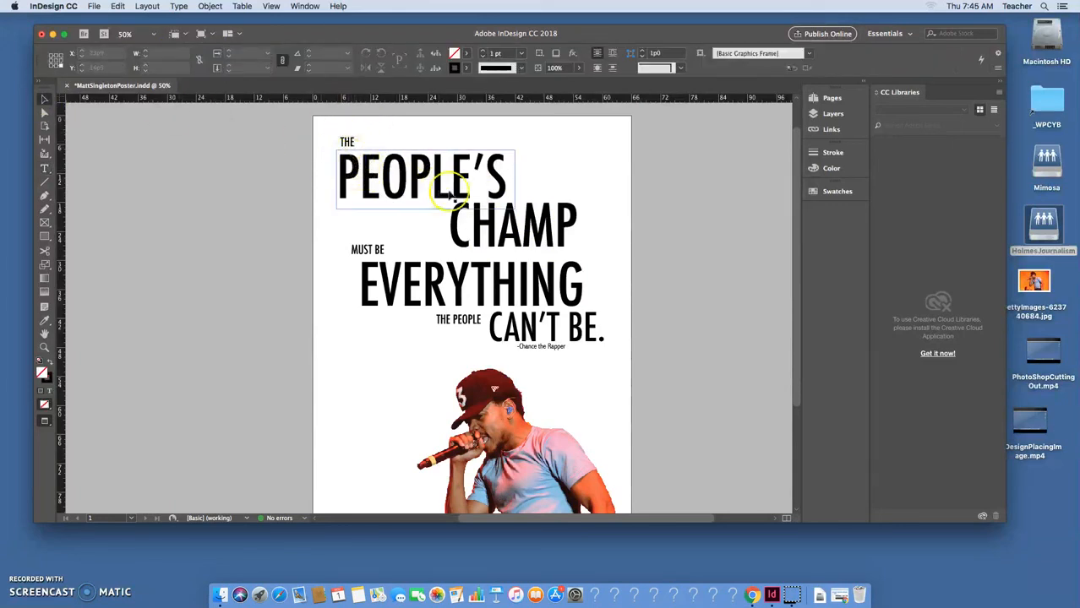
{"action": "mouse_move", "coordinate": [435, 179]}
{"action": "left_mouse_down"}
{"action": "mouse_move", "coordinate": [475, 179]}
{"action": "mouse_move", "coordinate": [430, 179]}
{"action": "left_mouse_up"}
{"action": "left_click", "coordinate": [534, 221]}
{"action": "left_click_drag", "start_coordinate": [535, 221], "coordinate": [596, 191]}
{"action": "key", "text": "super+z"}
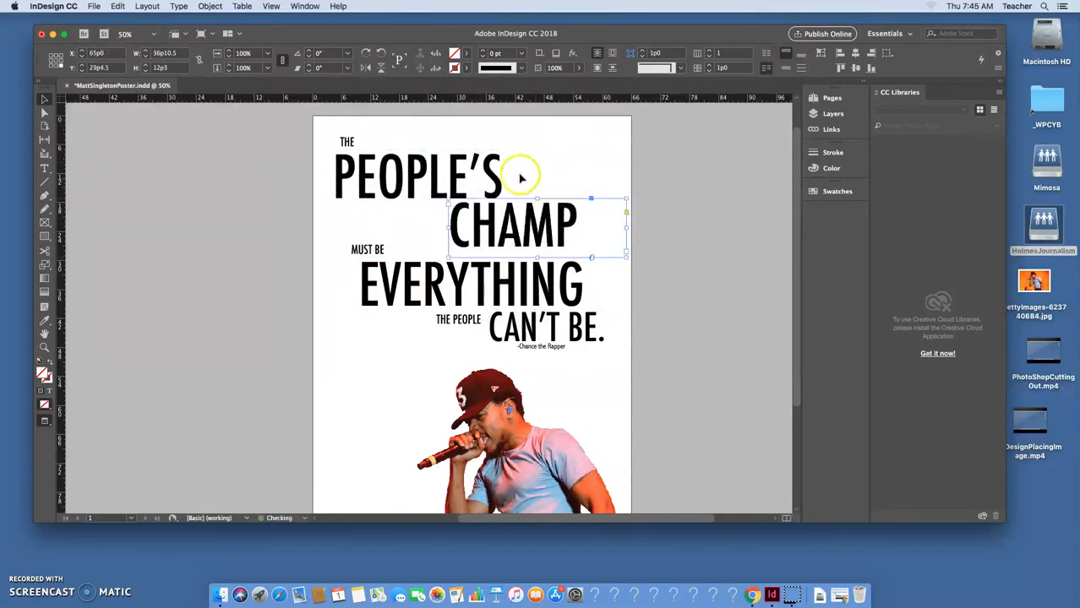
{"action": "left_click", "coordinate": [545, 152]}
{"action": "left_click", "coordinate": [94, 6]}
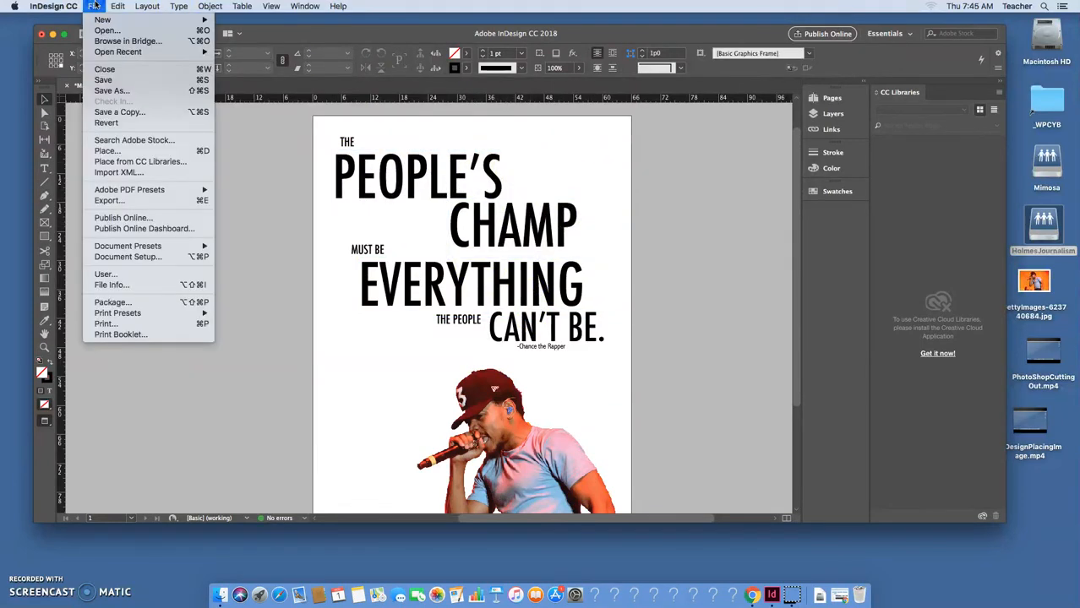
{"action": "left_click", "coordinate": [125, 85]}
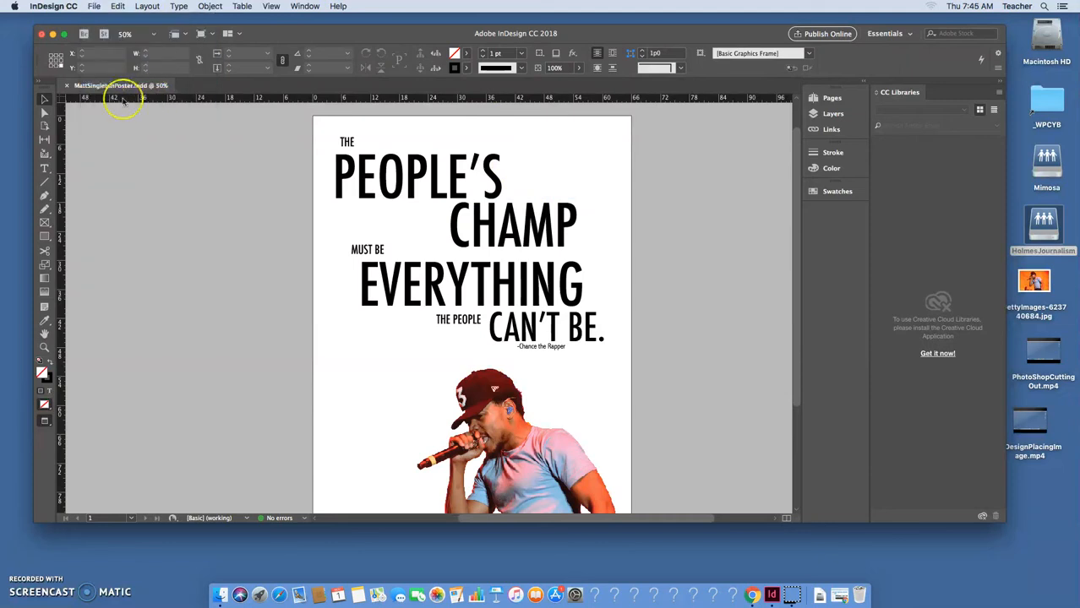